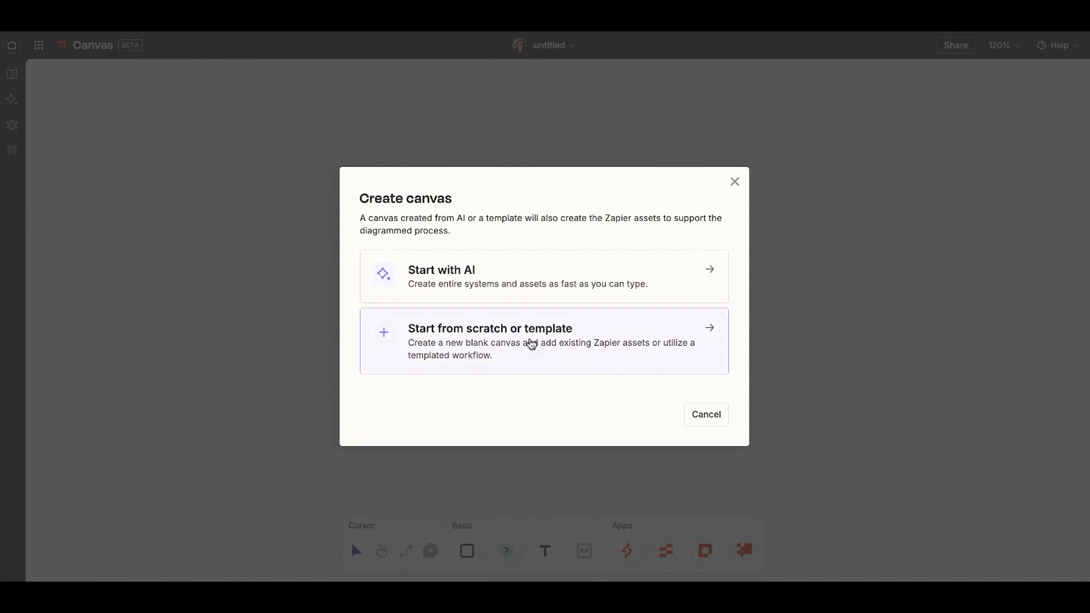
# Start a blank canvas with a 'User fills out form' step tagged Zapier Interfaces.
pyautogui.click(529, 341)
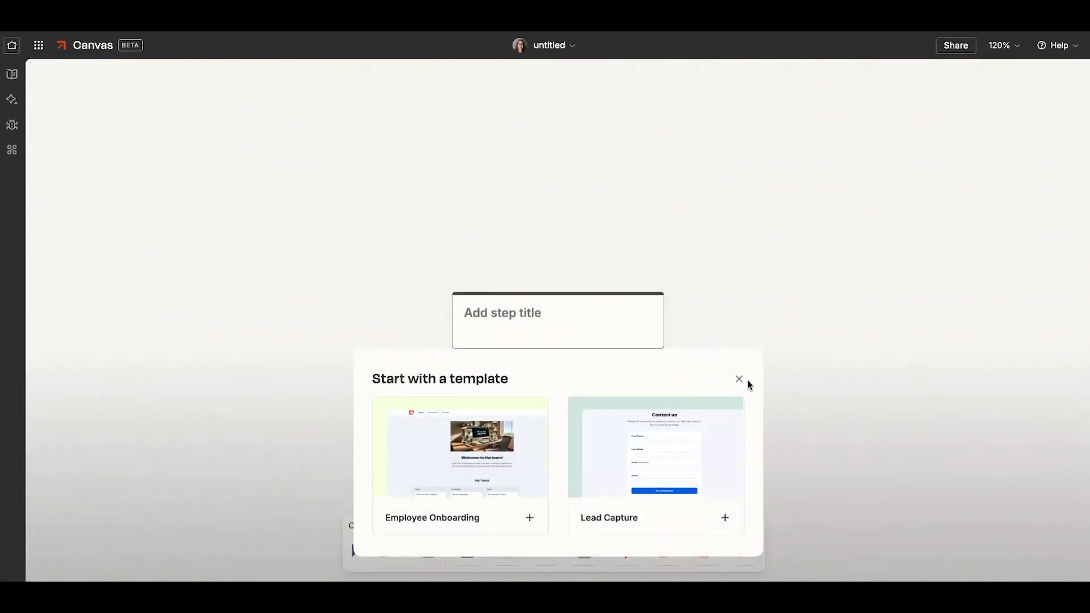
pyautogui.click(739, 379)
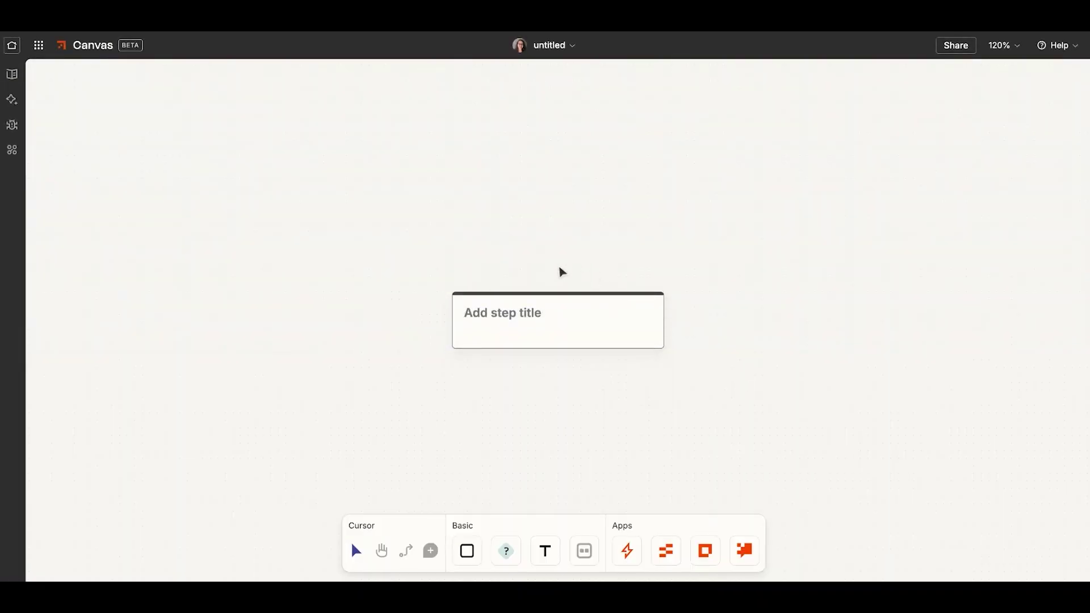
pyautogui.click(505, 312)
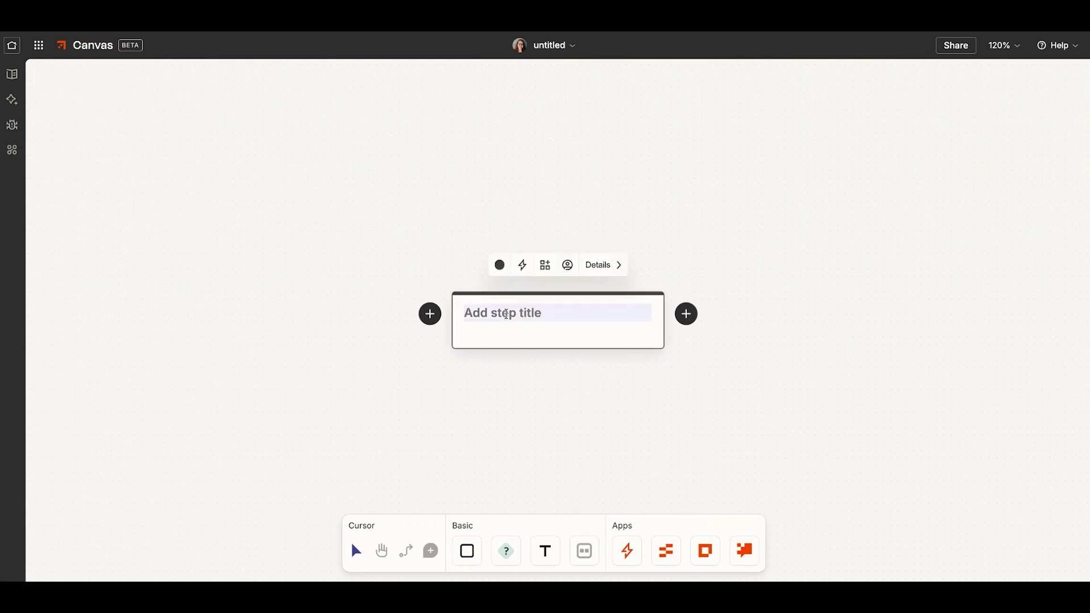
pyautogui.write('User fills out ')
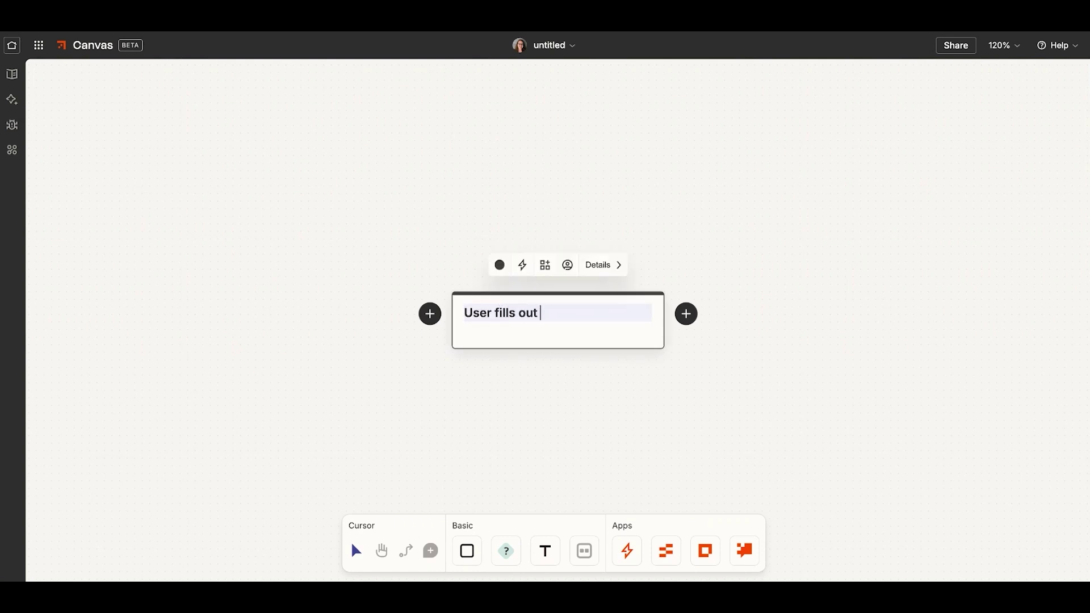
pyautogui.write('form')
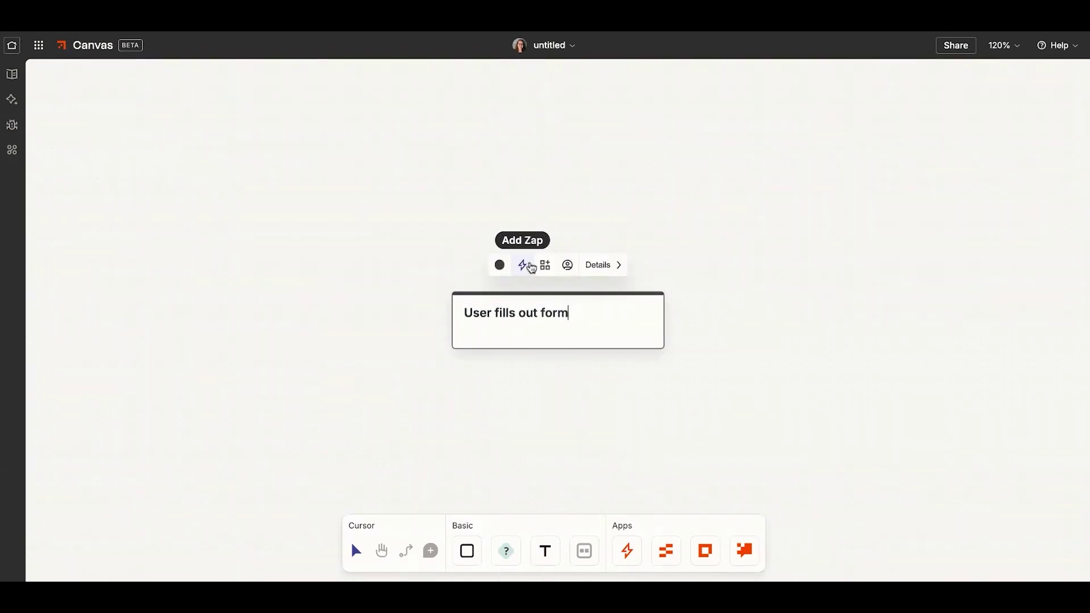
pyautogui.click(544, 265)
pyautogui.write('In')
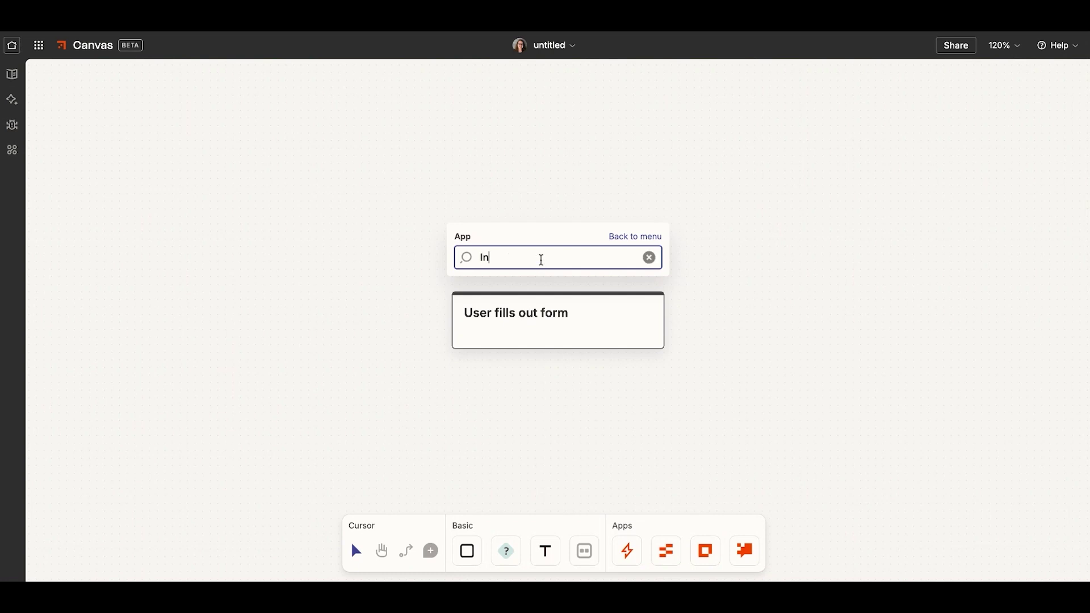
pyautogui.write('terface')
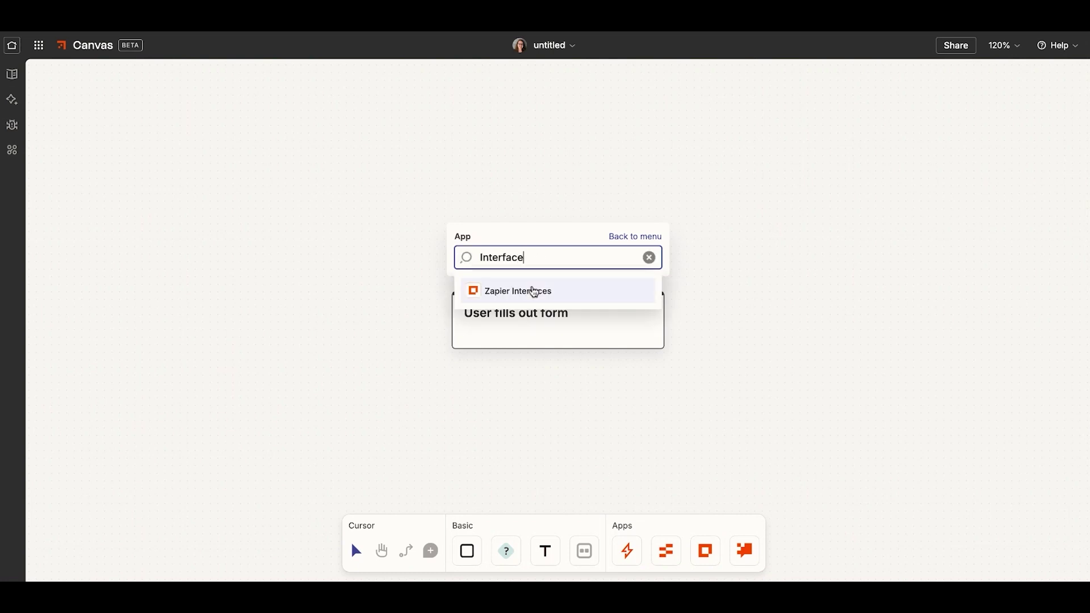
pyautogui.click(535, 293)
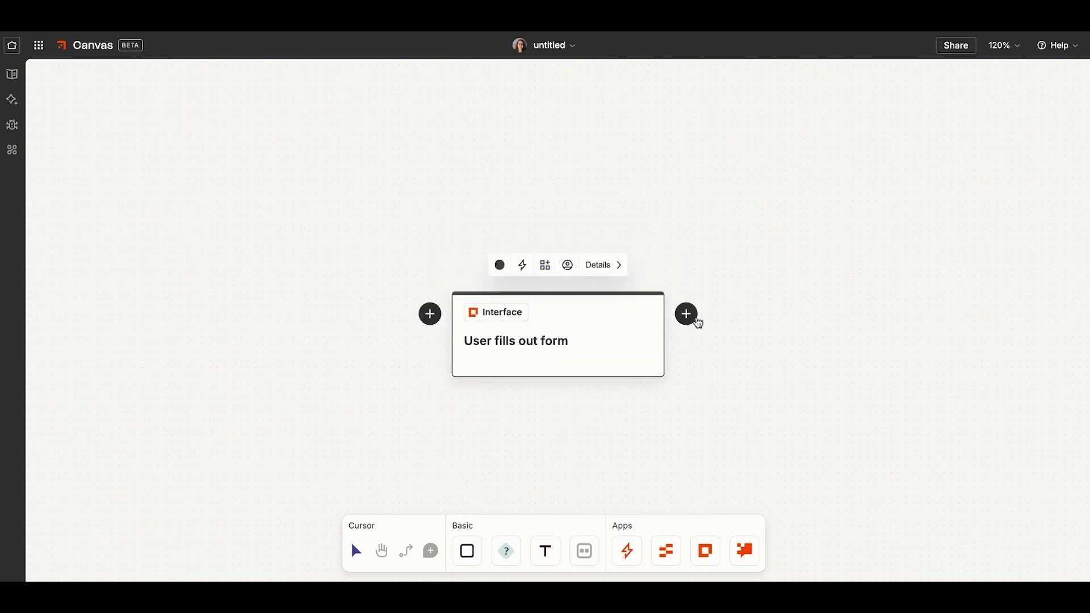
# Add a 'store in Tables' step tagged Zapier Tables, followed by a blank step.
pyautogui.click(685, 315)
pyautogui.click(737, 300)
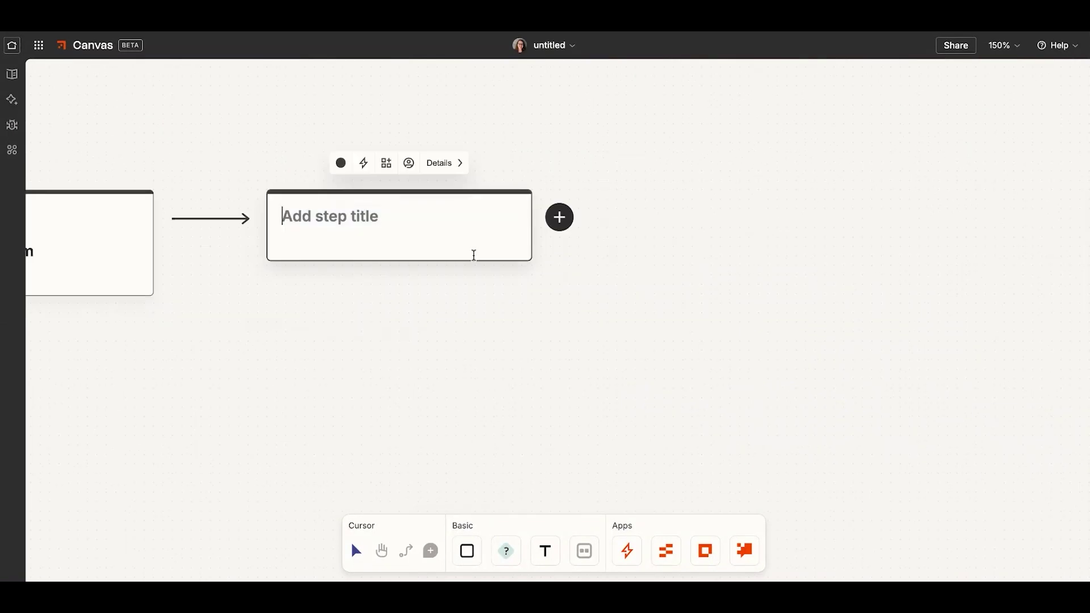
pyautogui.write('store in Tab')
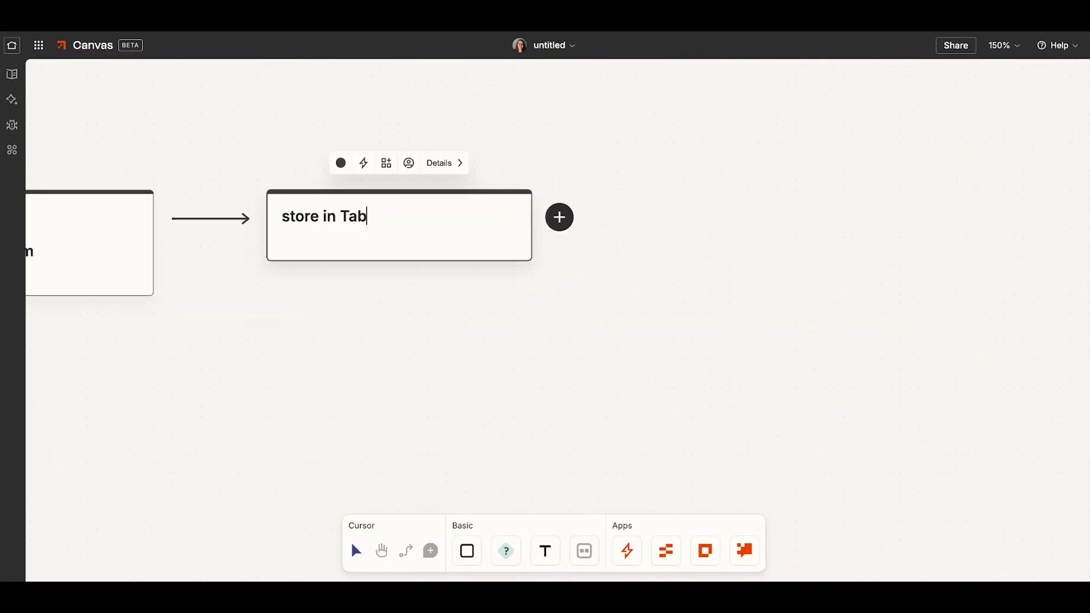
pyautogui.write('les')
pyautogui.click(386, 163)
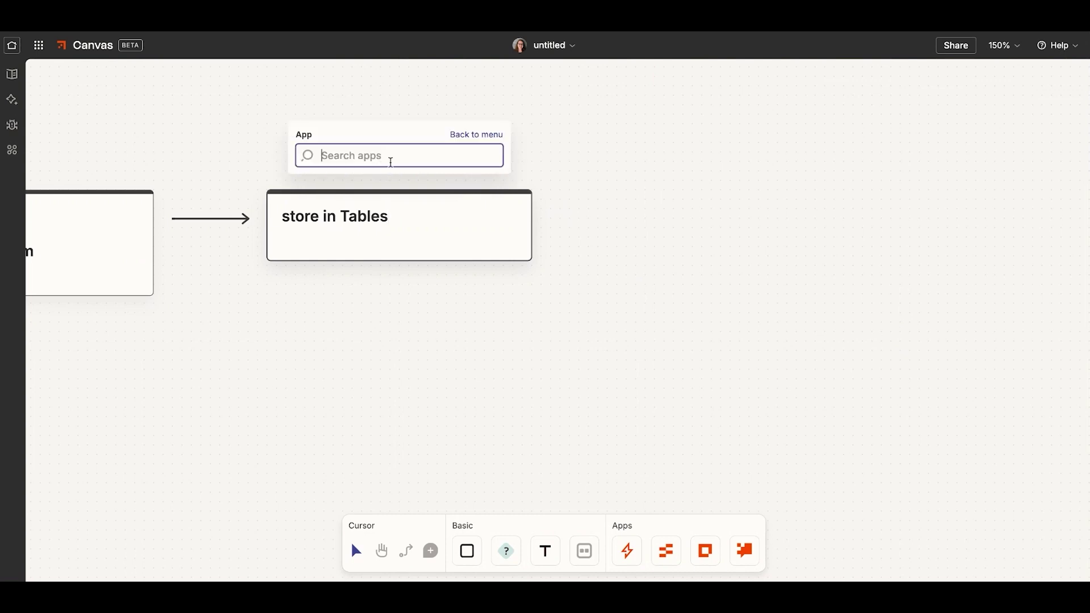
pyautogui.write('Table')
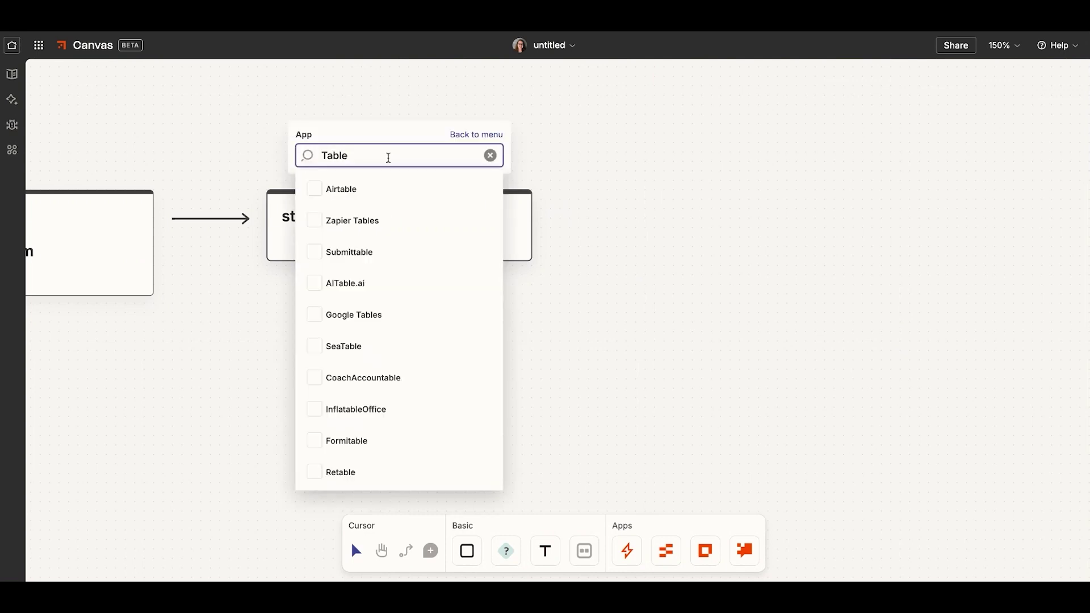
pyautogui.click(375, 220)
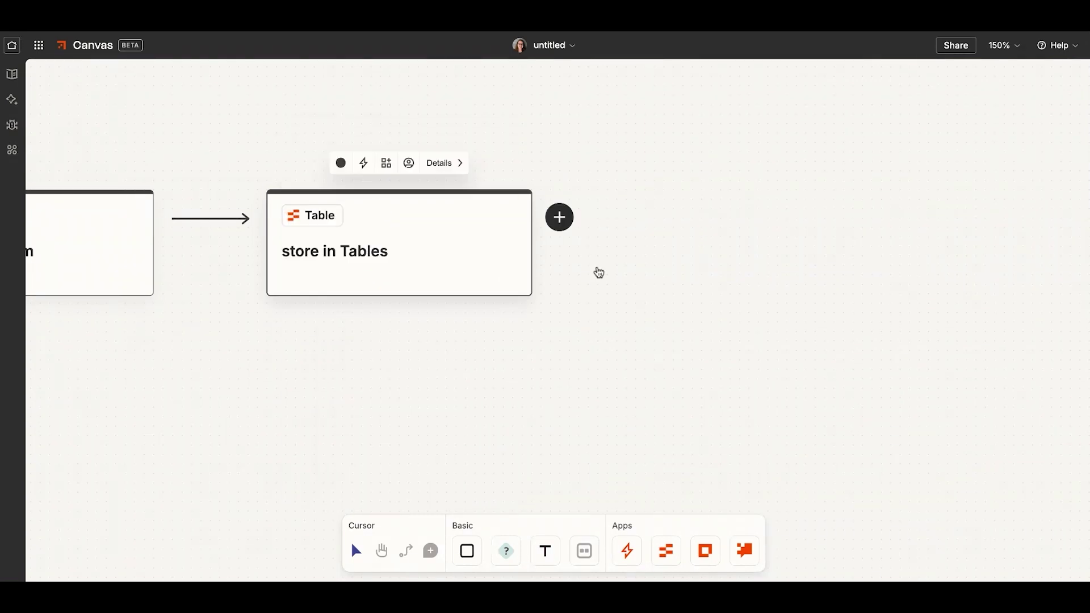
pyautogui.click(556, 217)
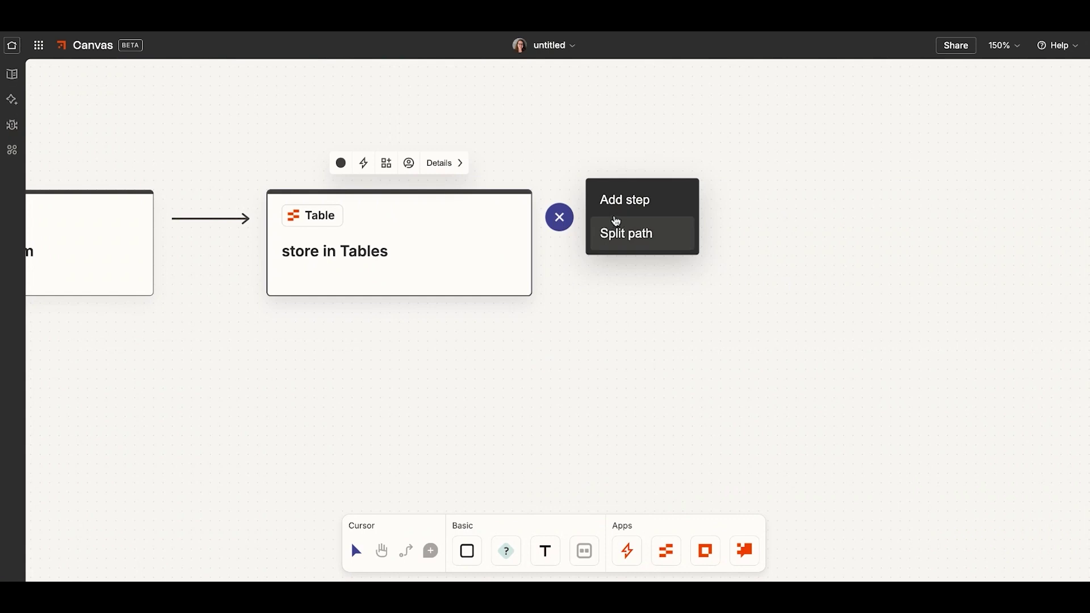
pyautogui.click(624, 202)
# Title the blank step 'when I get a new lead in the Table' and tag it Zapier Tables.
pyautogui.hotkey('ctrl', '0')
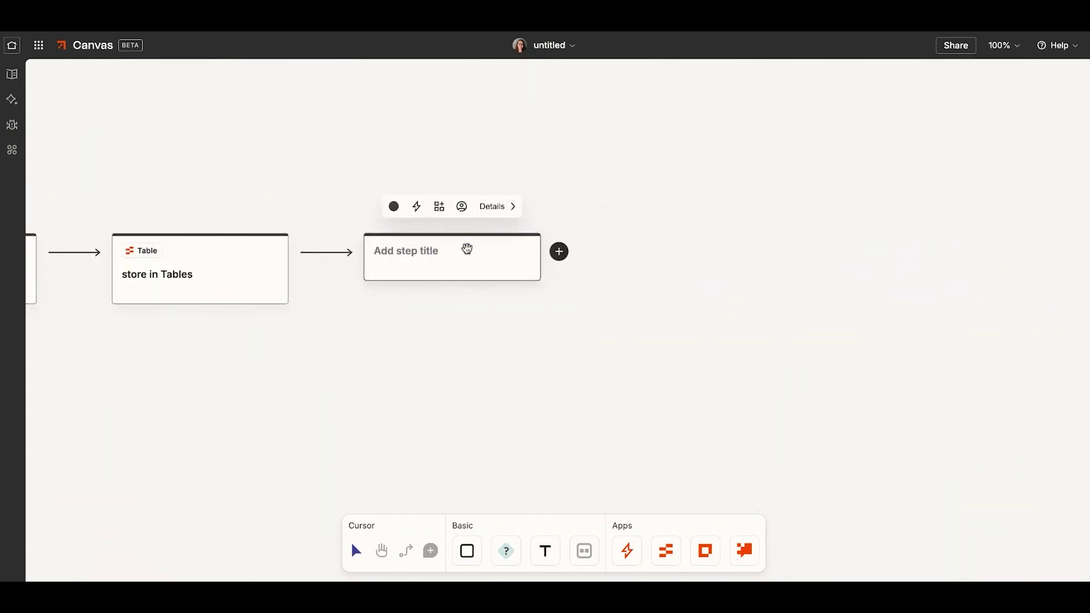
pyautogui.click(466, 251)
pyautogui.write('when i')
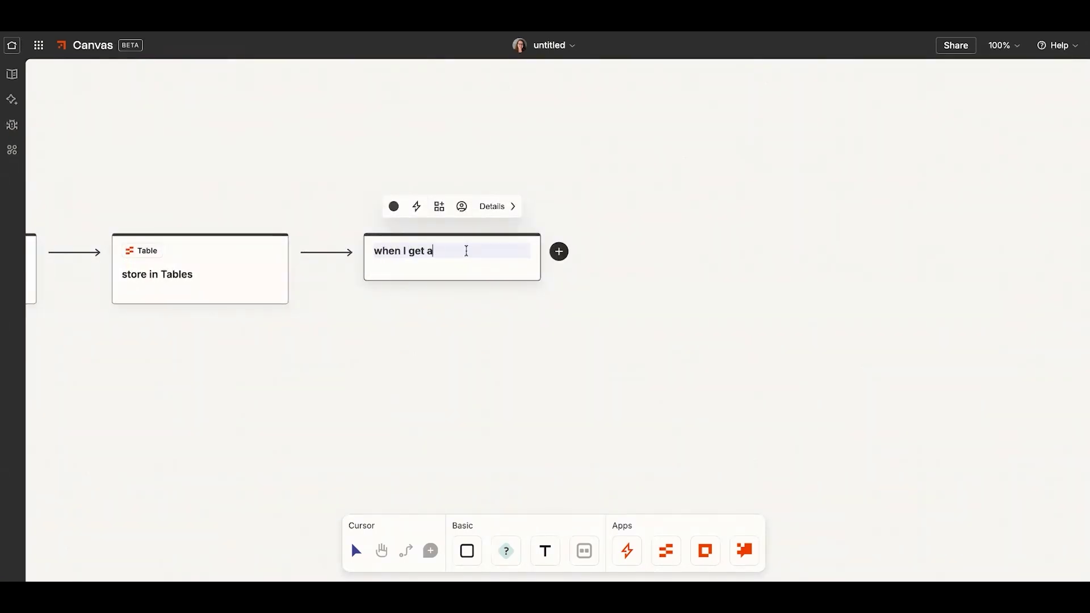
pyautogui.write(' new lead in the T')
pyautogui.write('able')
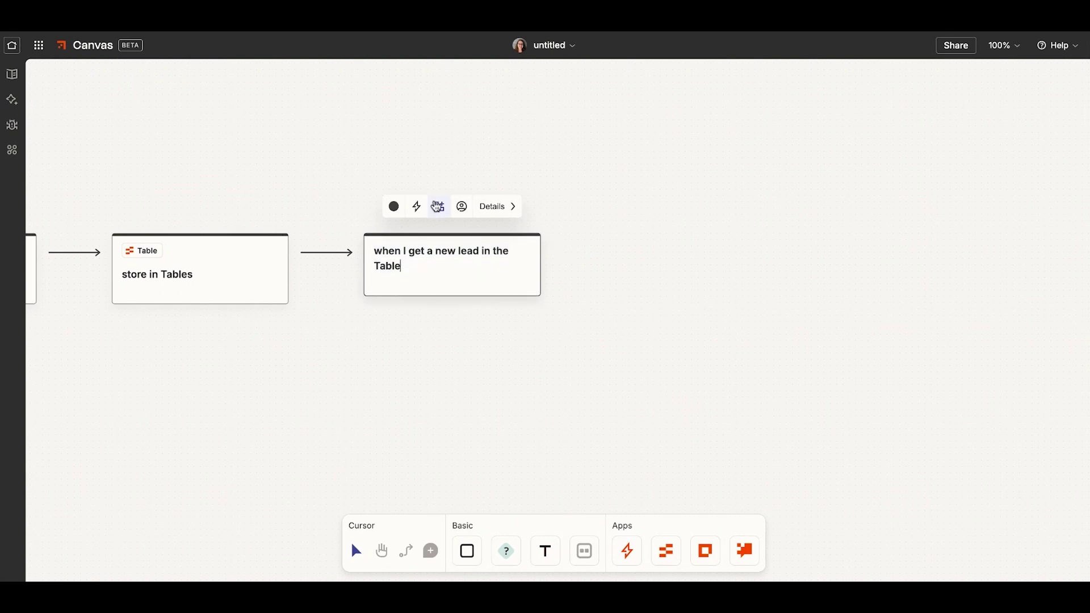
pyautogui.click(416, 207)
pyautogui.write('Table')
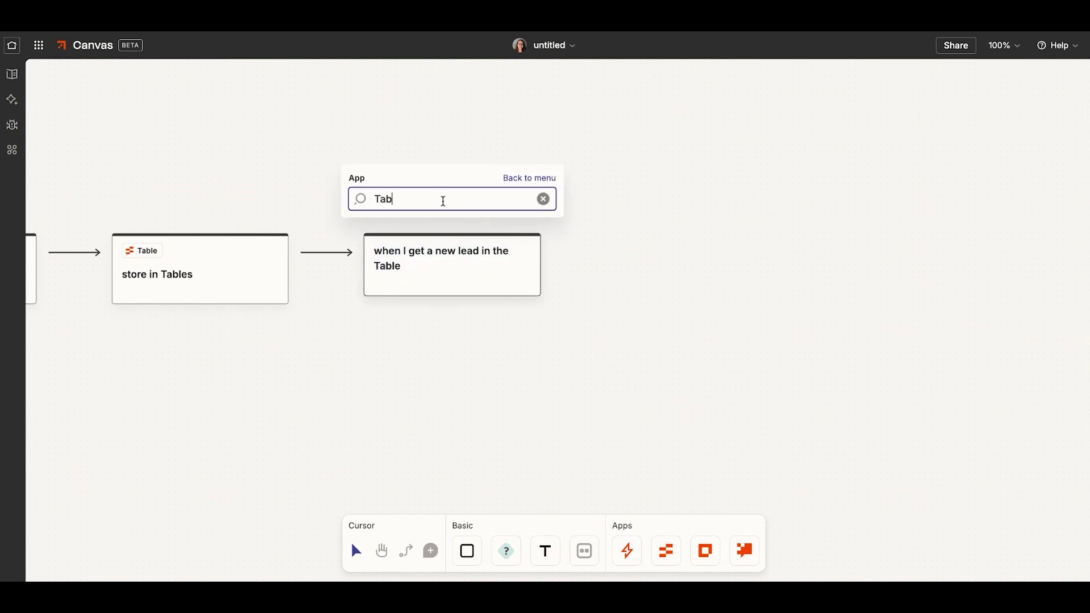
pyautogui.click(431, 265)
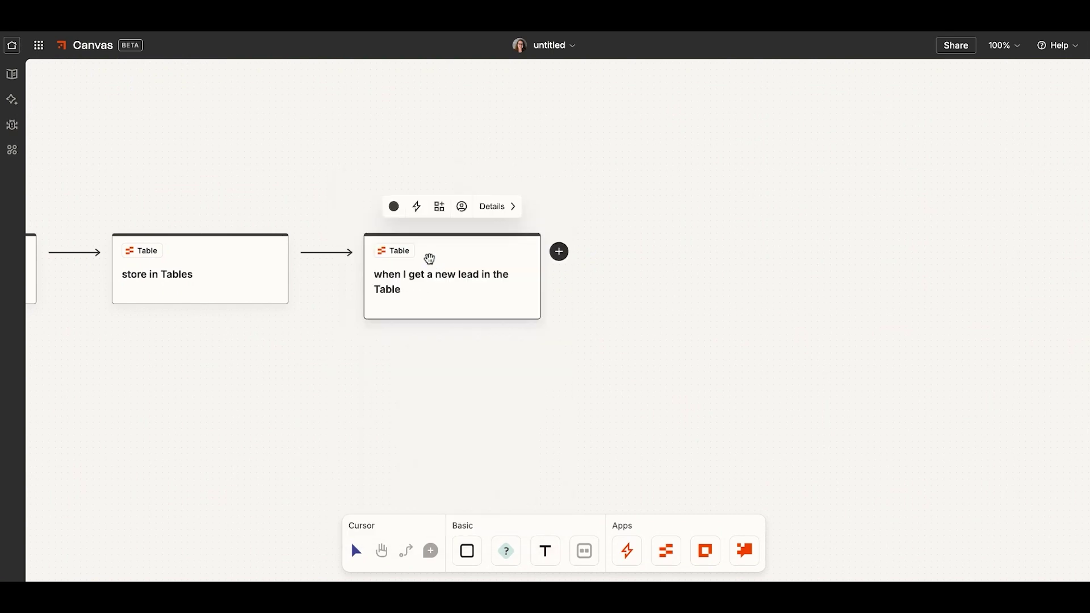
# Add a 'send me a slack message' step tagged Slack.
pyautogui.click(558, 252)
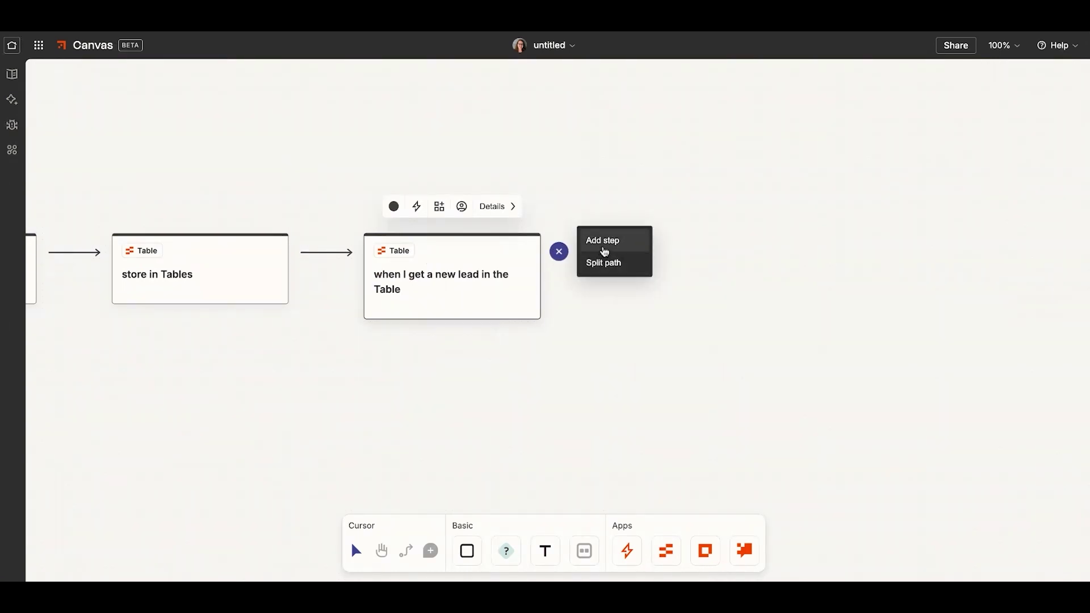
pyautogui.click(603, 240)
pyautogui.click(430, 248)
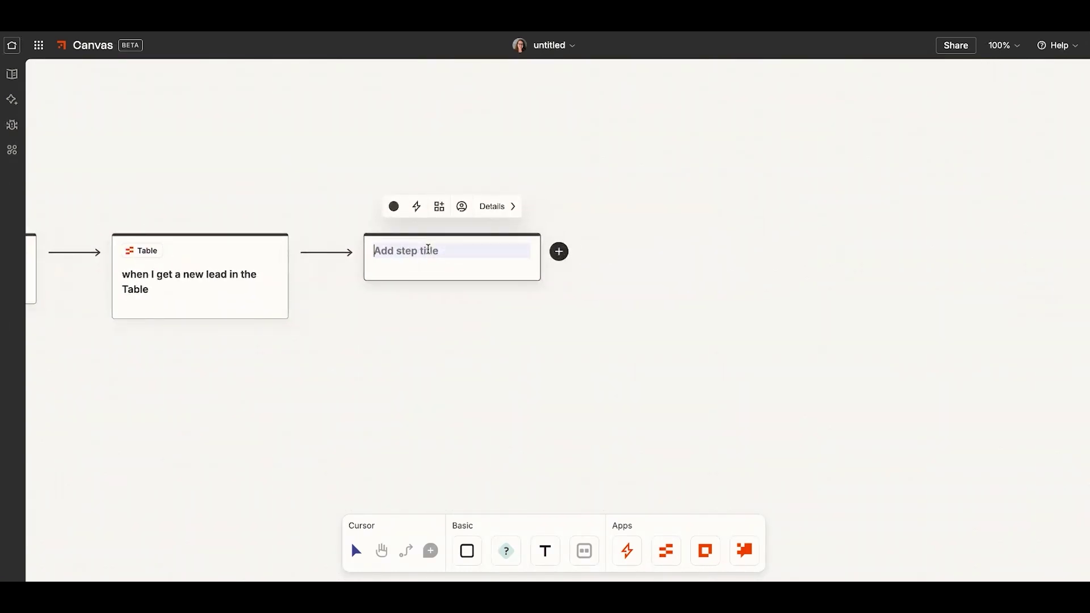
pyautogui.write('slack m')
pyautogui.write('essage')
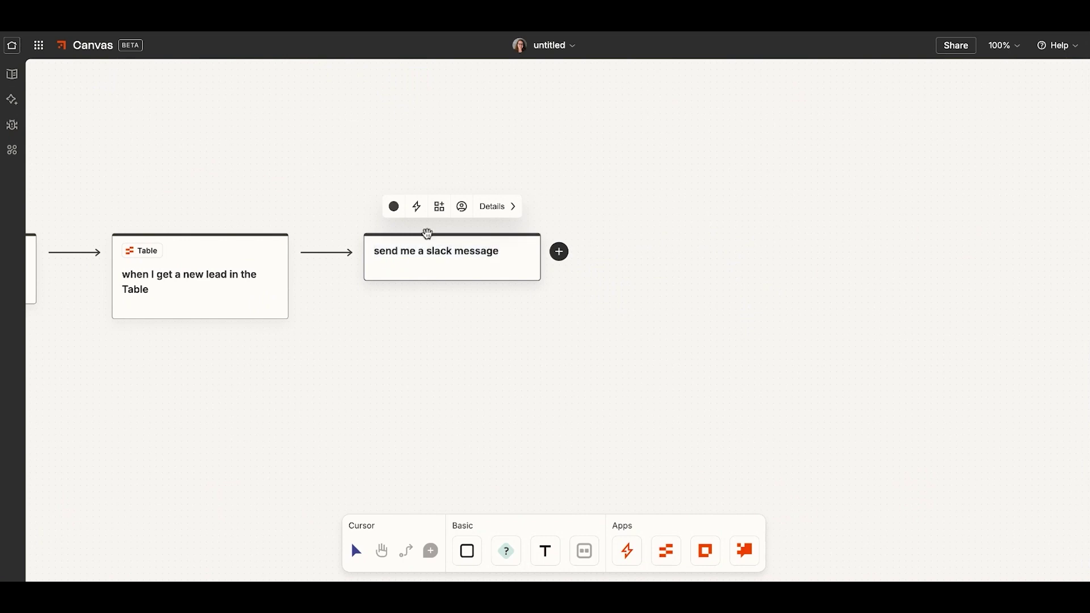
pyautogui.click(439, 206)
pyautogui.write('slack')
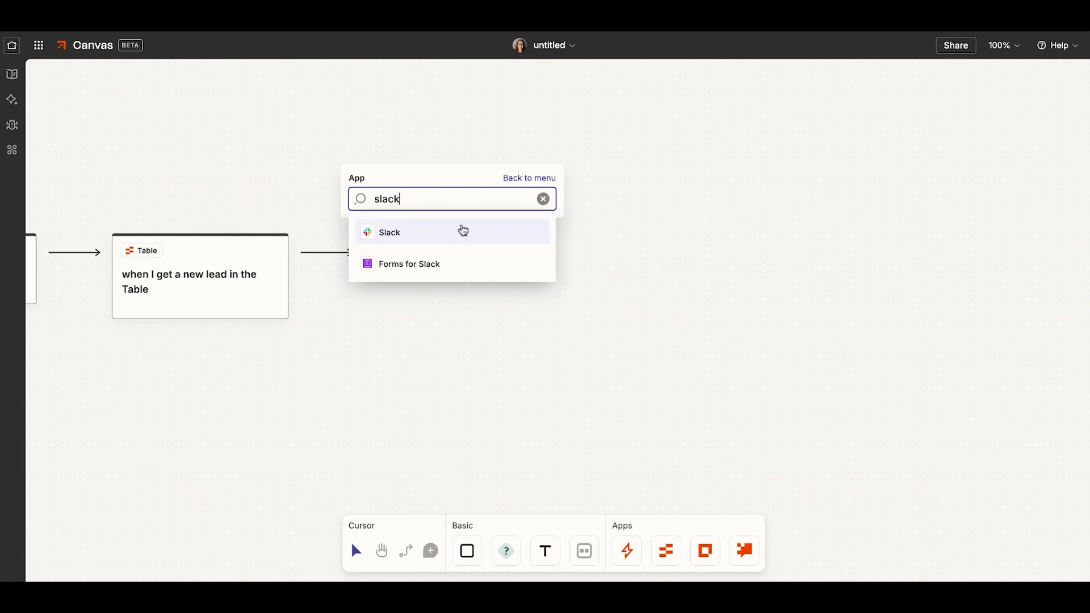
pyautogui.click(461, 229)
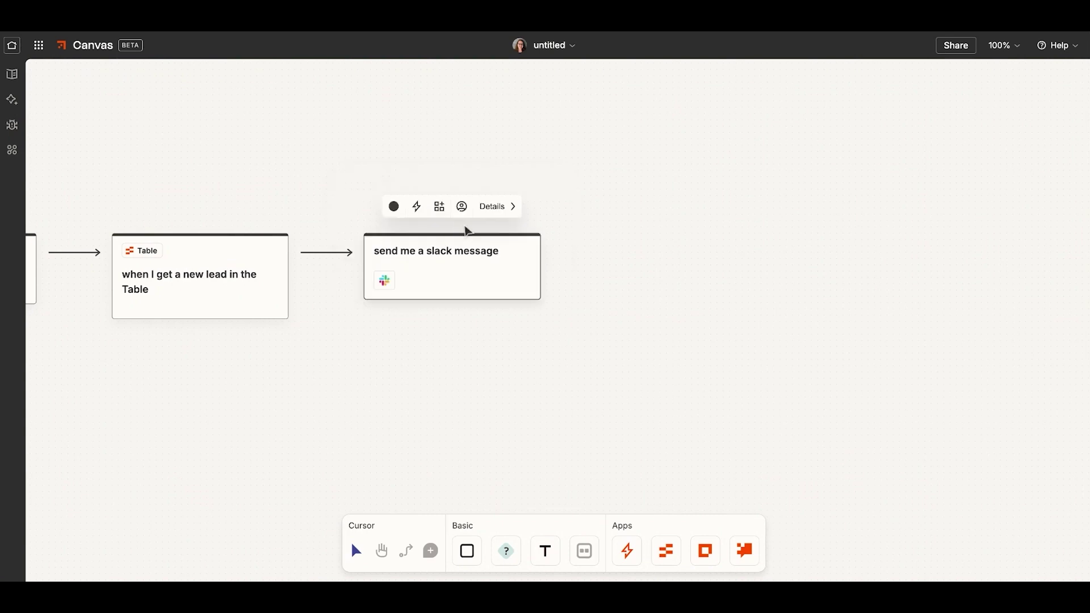
pyautogui.click(432, 165)
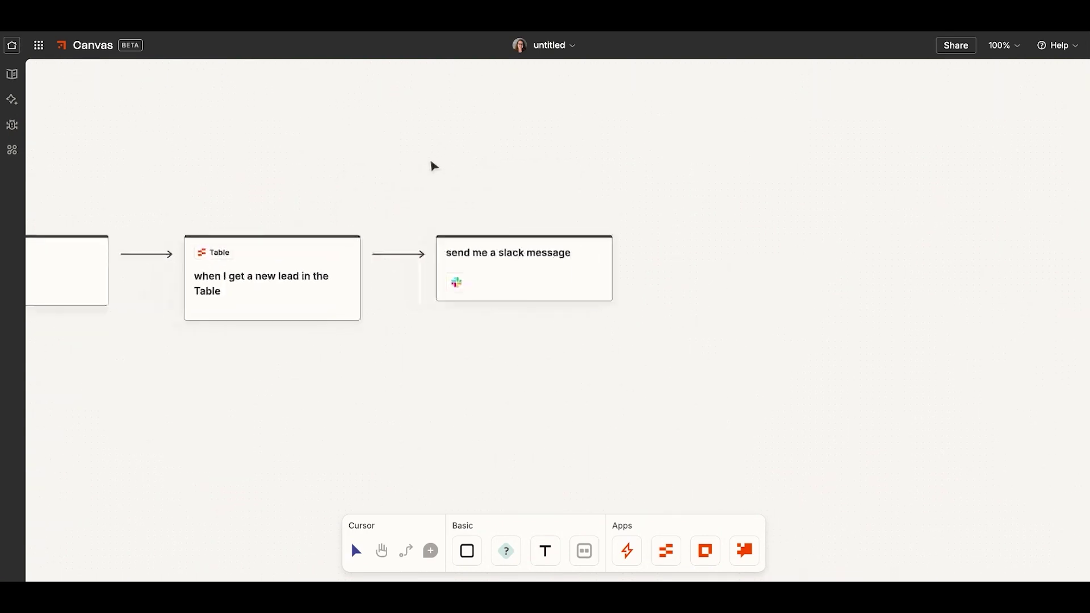
pyautogui.hscroll(-10, 431, 166)
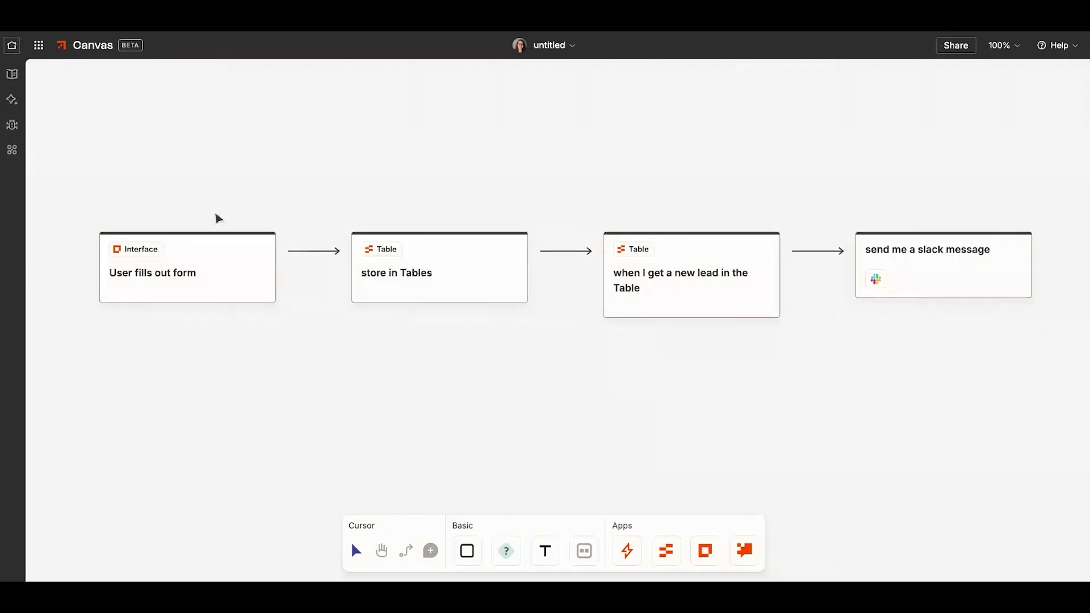
# Select the lead and Slack steps and create the suggested 'Notify me of new leads via Slack' Zap.
pyautogui.moveTo(698, 199); pyautogui.dragTo(908, 294)
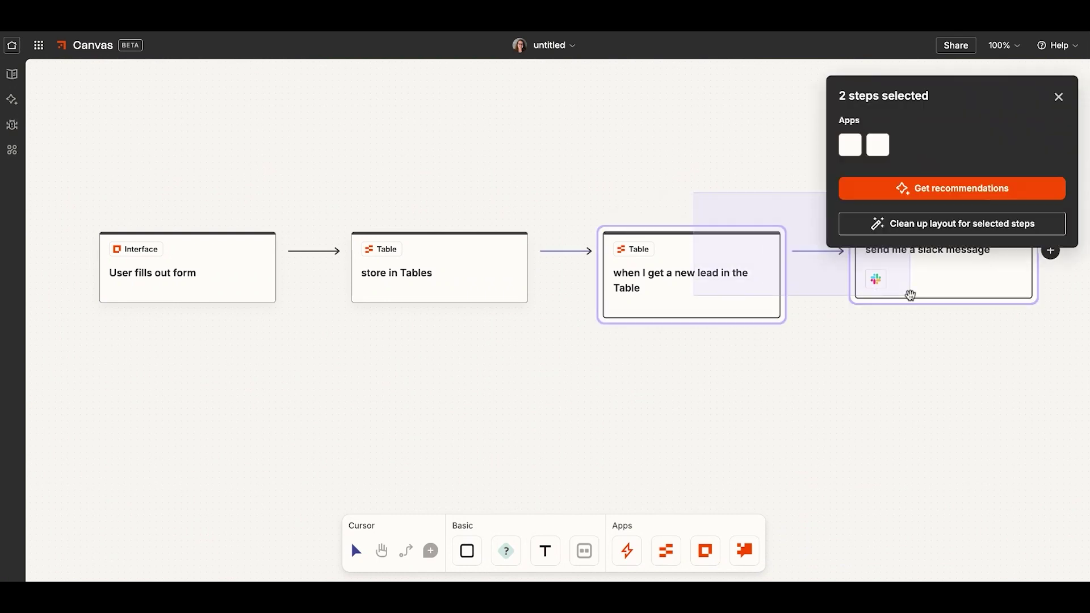
pyautogui.click(951, 188)
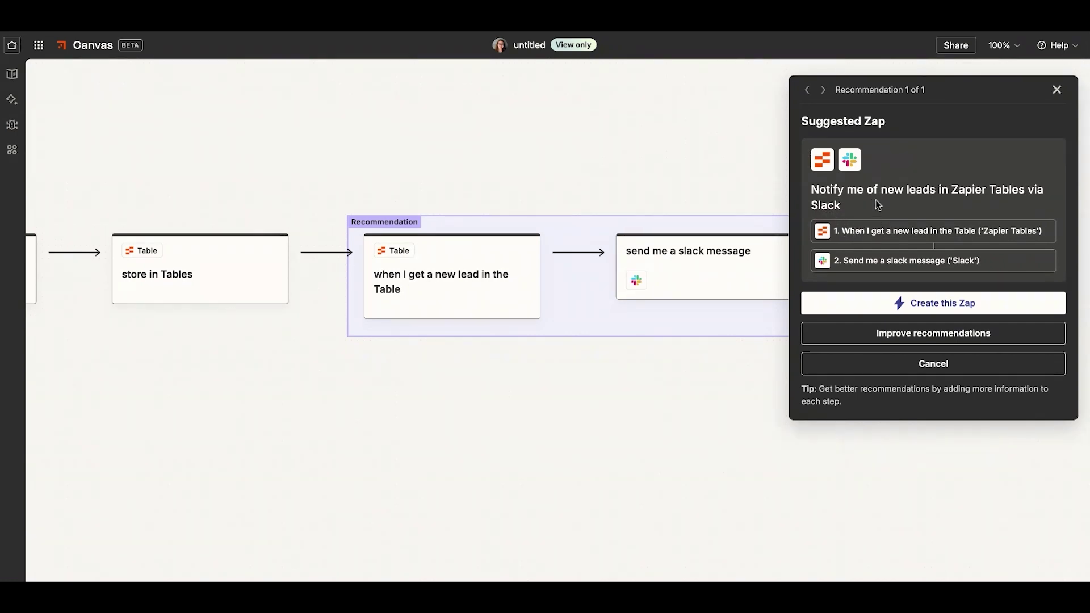
pyautogui.click(951, 303)
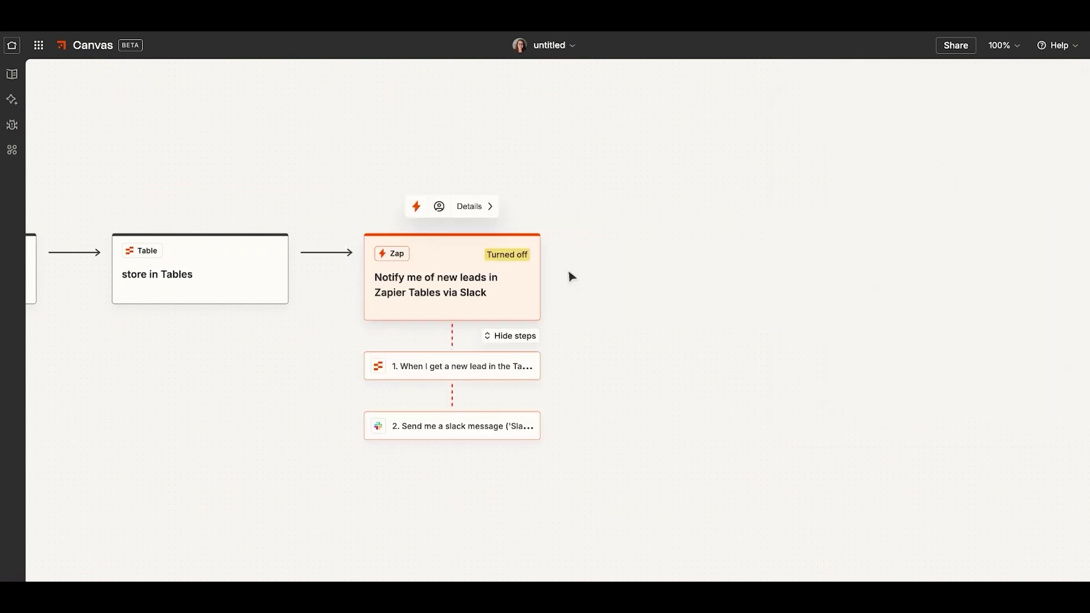
# Pan the diagram to the earlier steps and select the 'User fills out form' card.
pyautogui.moveTo(366, 239); pyautogui.dragTo(478, 237)
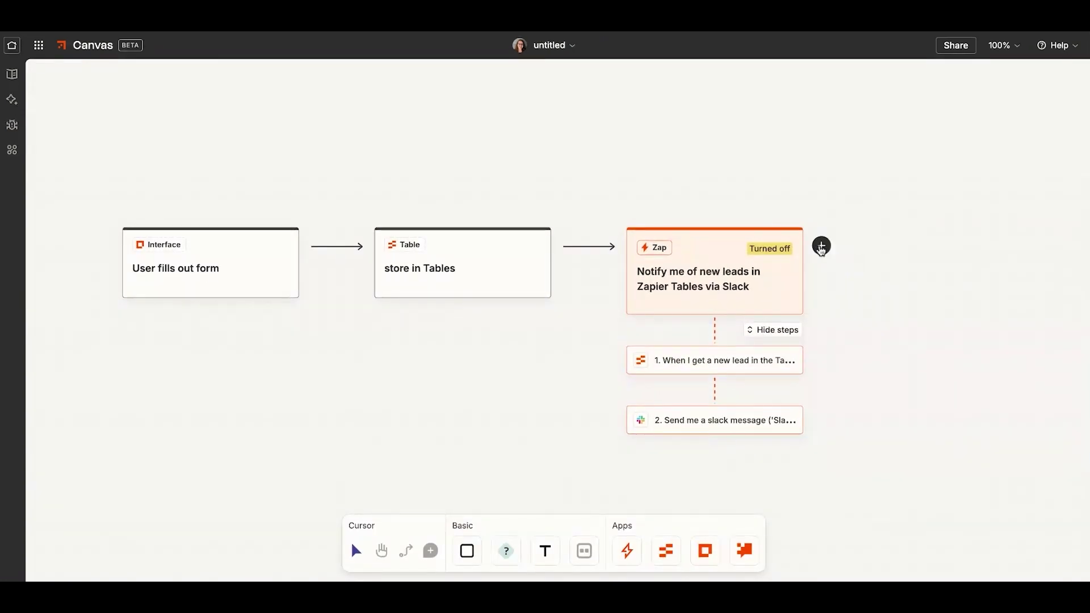
pyautogui.moveTo(451, 277)
pyautogui.scroll(3, 728, 274)
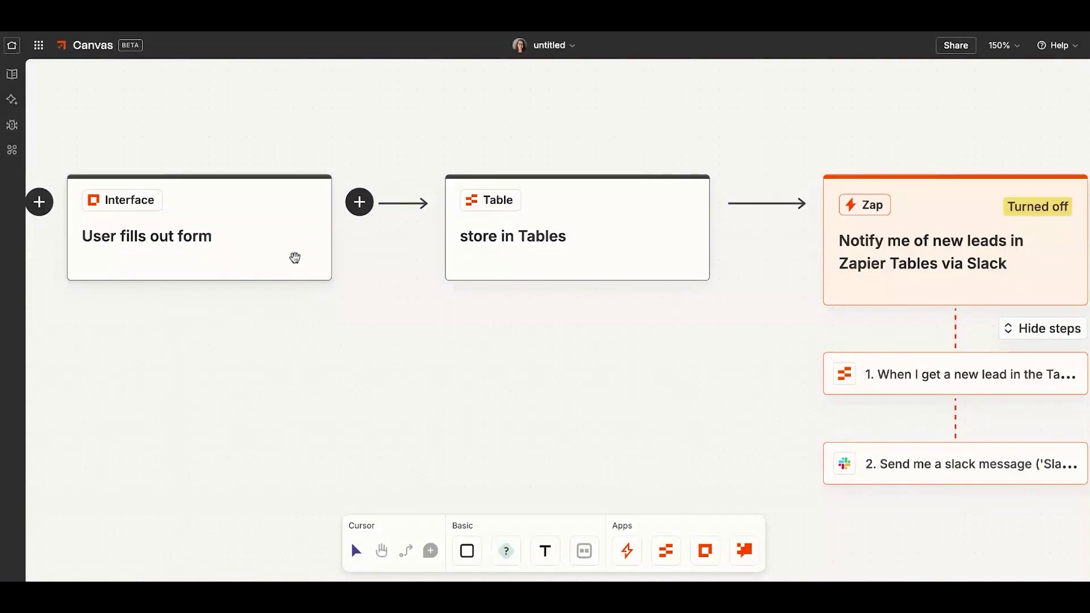
pyautogui.click(289, 254)
# Assign the Lead actor to the form step and color 'store in Tables' coral.
pyautogui.click(209, 147)
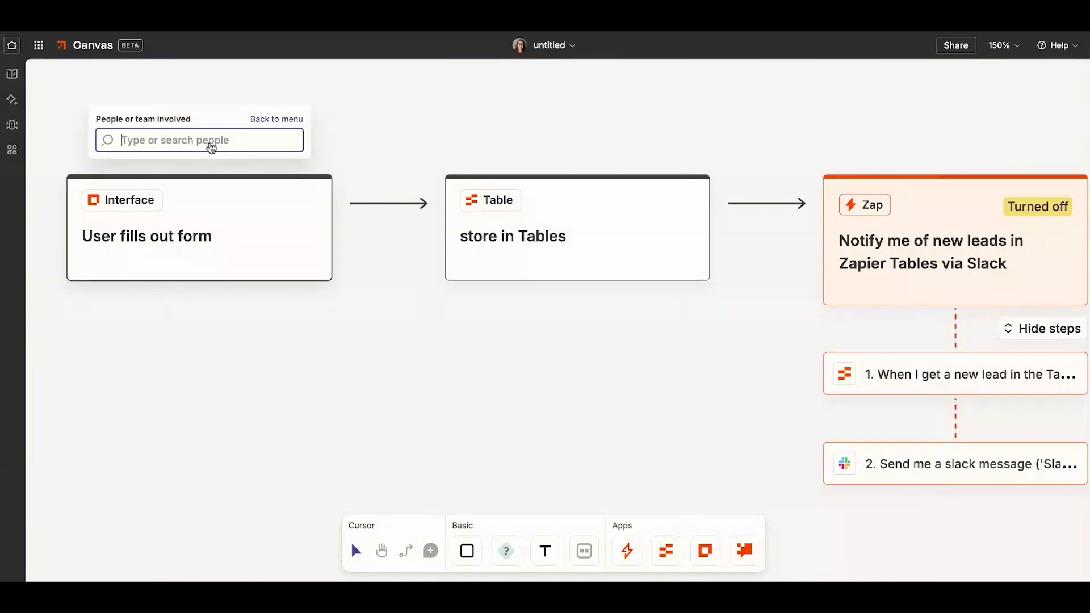
pyautogui.write('Lead')
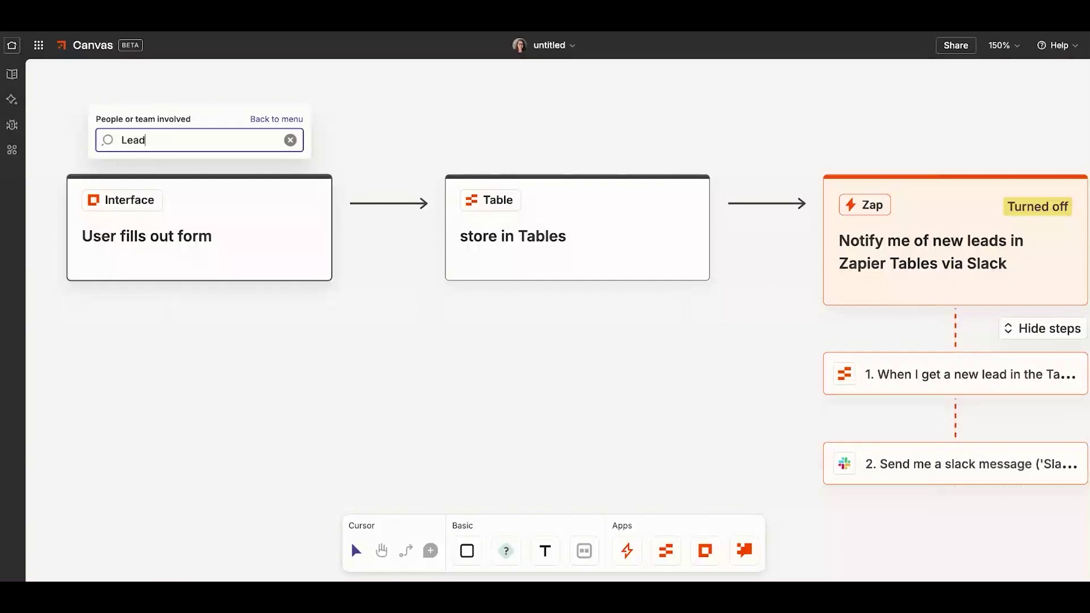
pyautogui.press('Return')
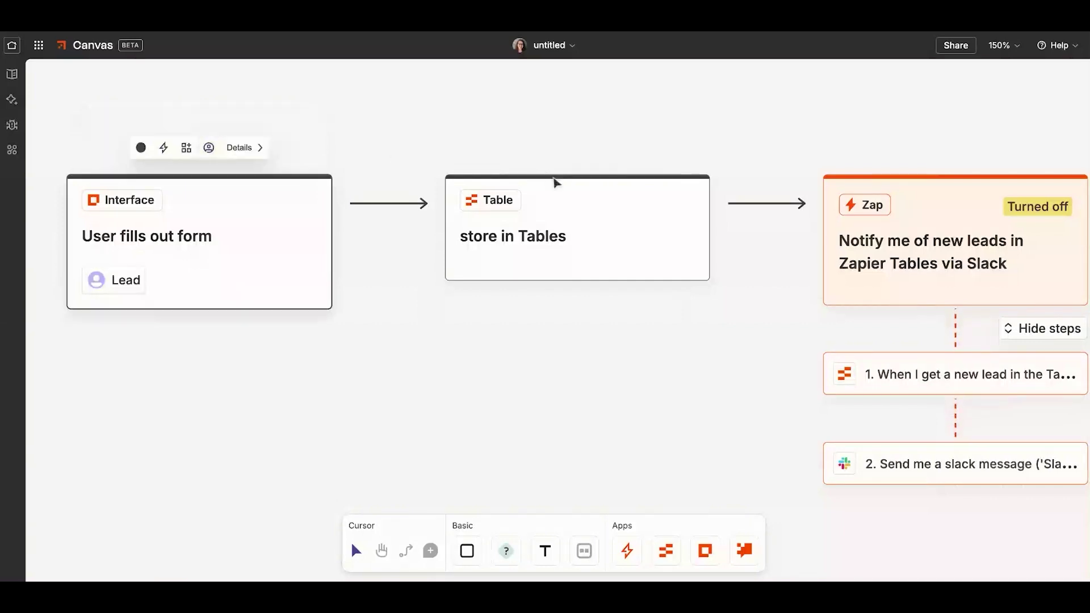
pyautogui.click(558, 180)
pyautogui.click(514, 149)
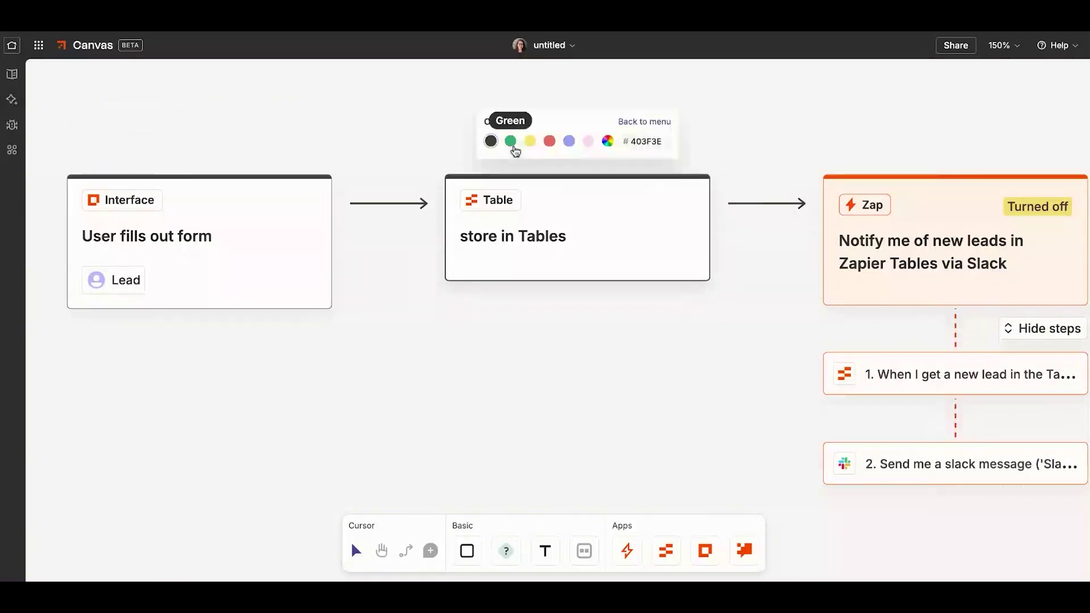
pyautogui.click(549, 141)
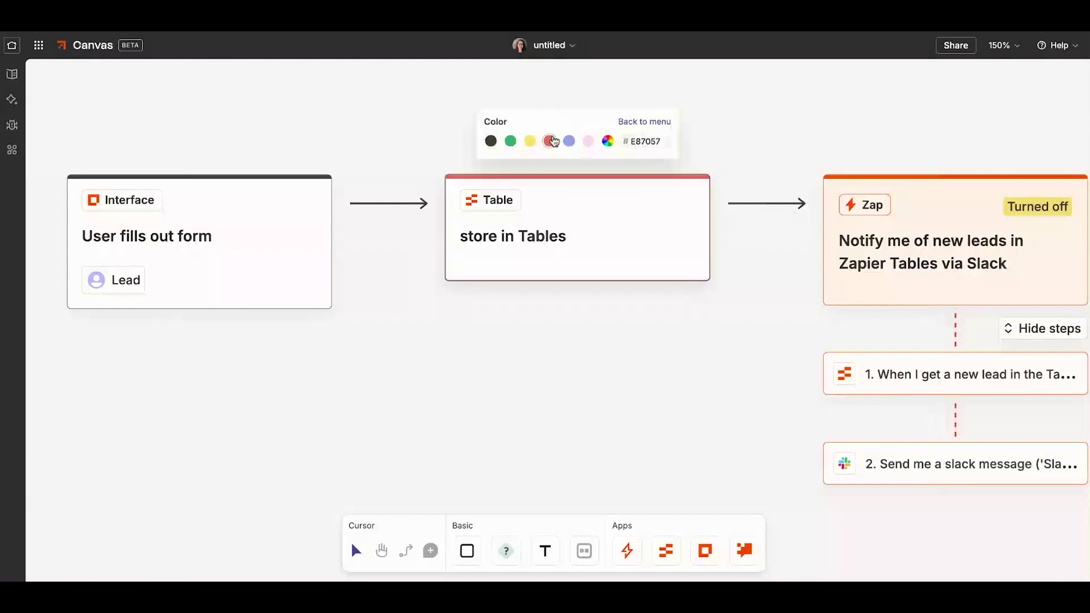
pyautogui.click(470, 382)
pyautogui.scroll(1, 224, 371)
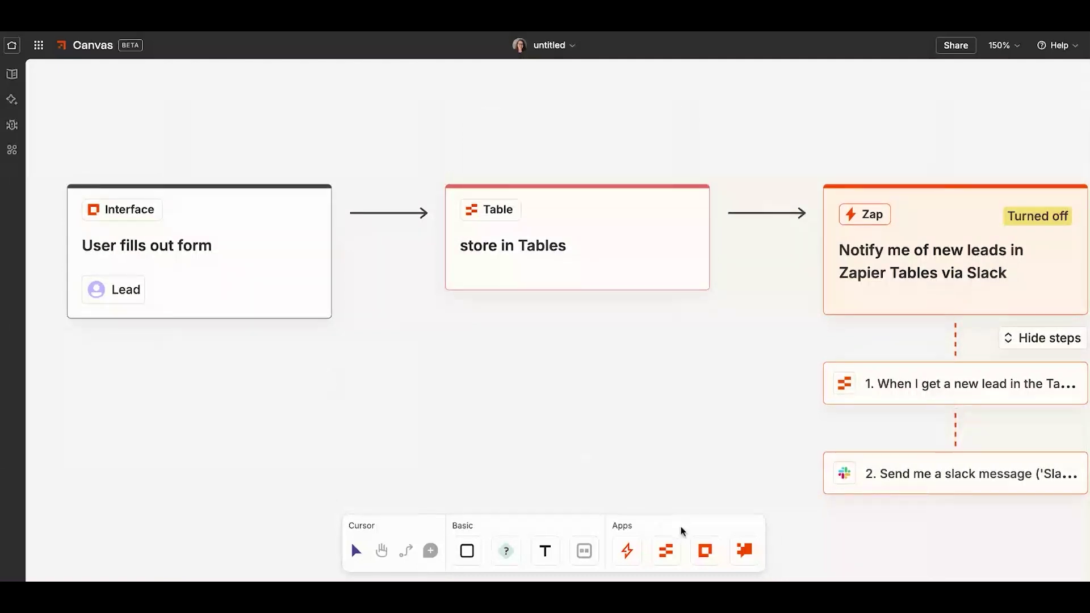
# Add a note with bold 'To Do' and checklist items 'Finish customizing my form' and 'Setup my Zap'.
pyautogui.click(544, 551)
pyautogui.scroll(3, 704, 414)
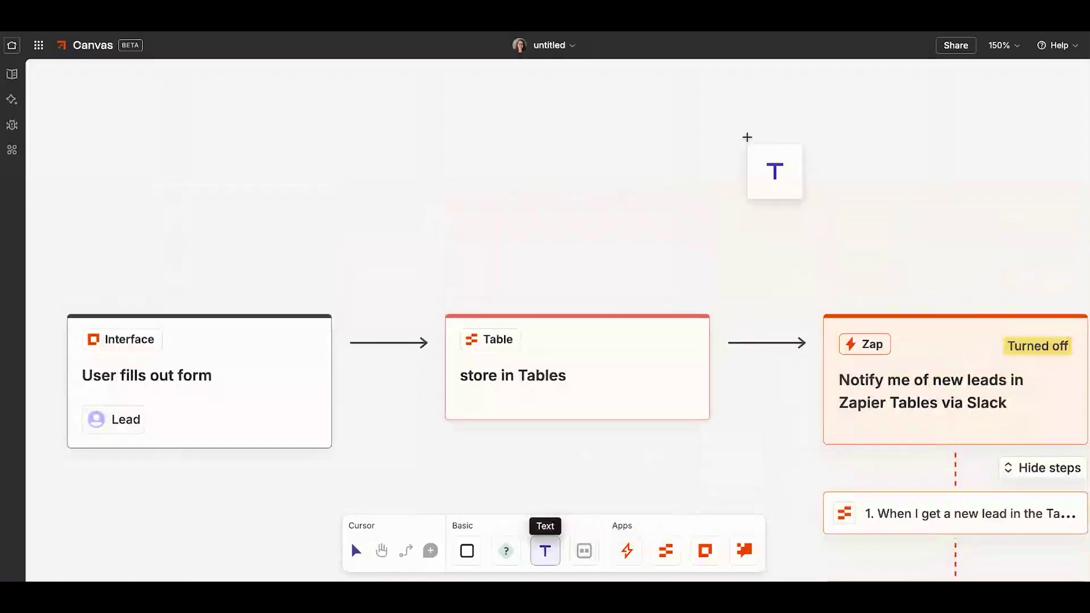
pyautogui.click(751, 172)
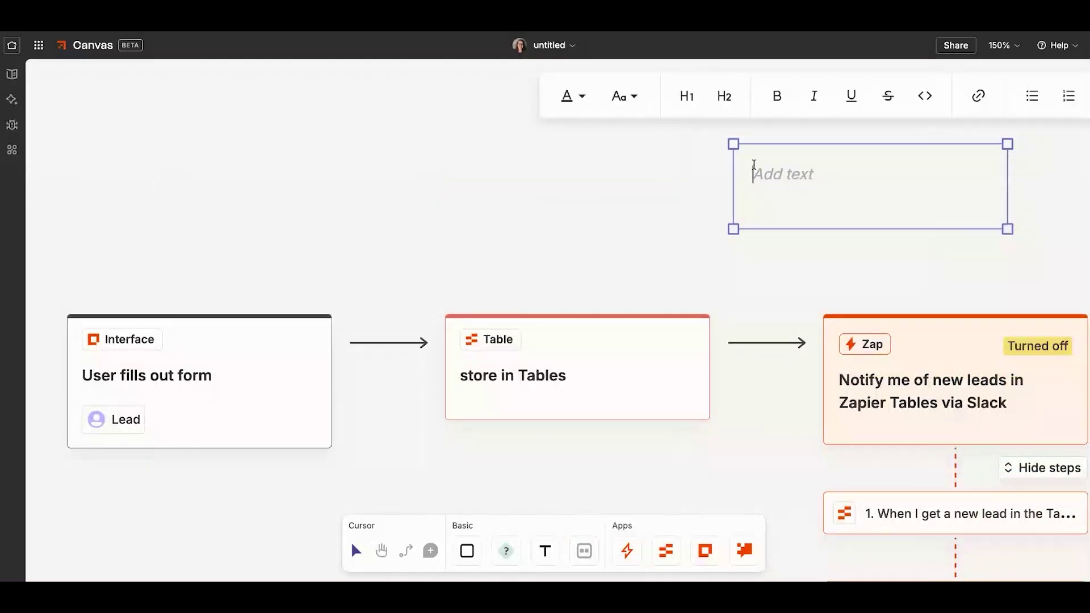
pyautogui.hotkey('ctrl', 'b')
pyautogui.write('To Do')
pyautogui.press('Return')
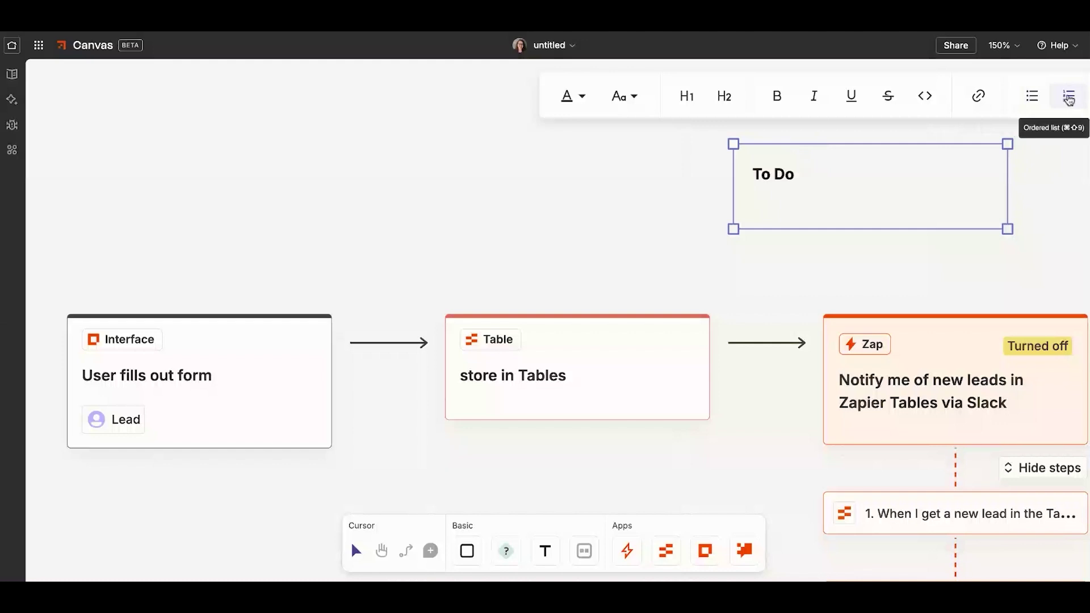
pyautogui.click(1081, 96)
pyautogui.write('Fi')
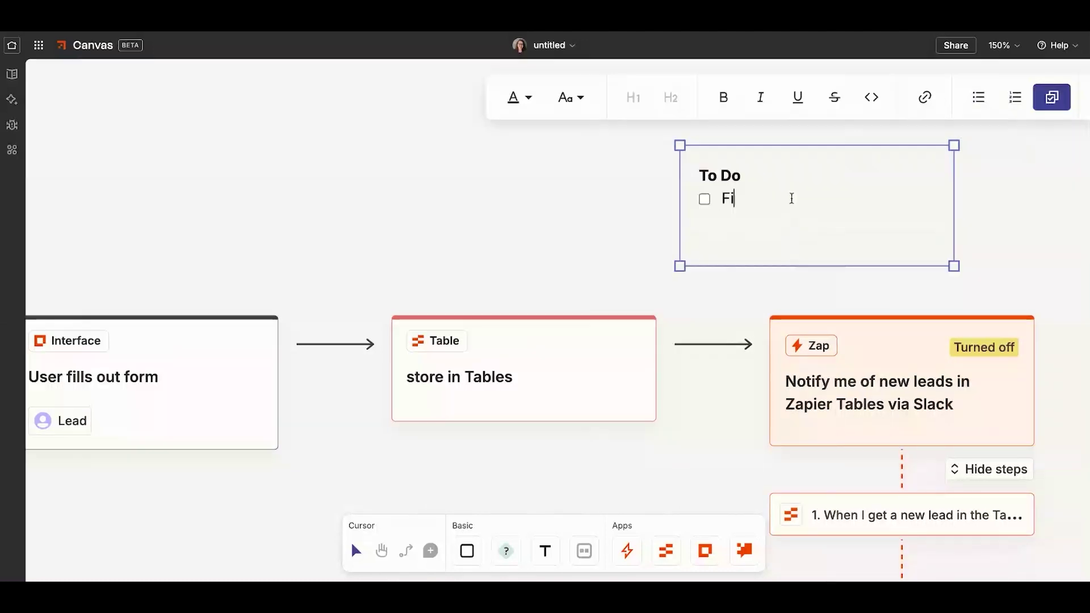
pyautogui.write('nish customiz')
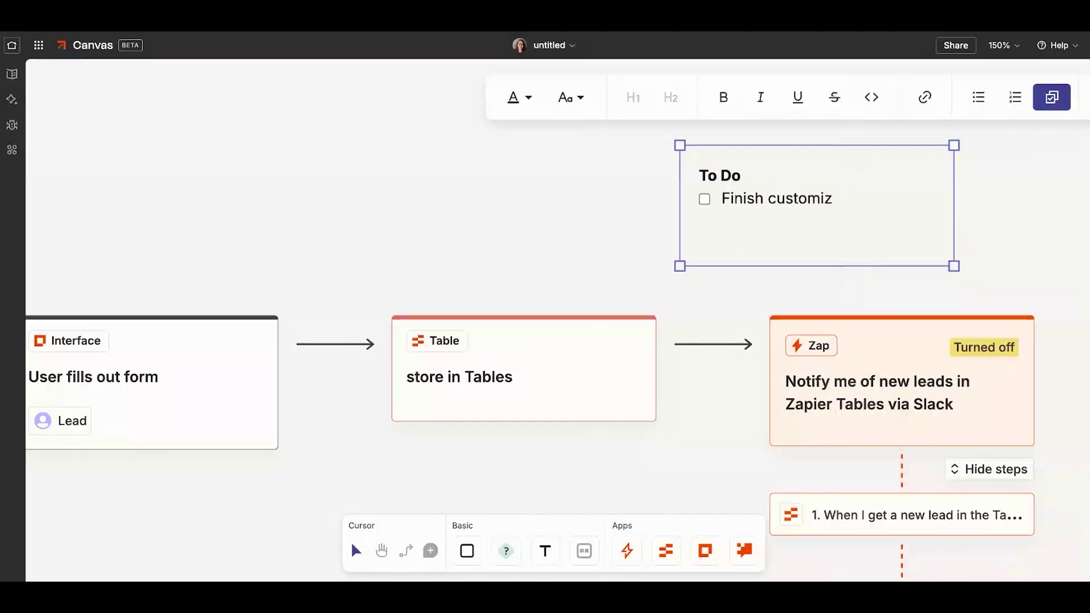
pyautogui.write('ing my form')
pyautogui.press('Return')
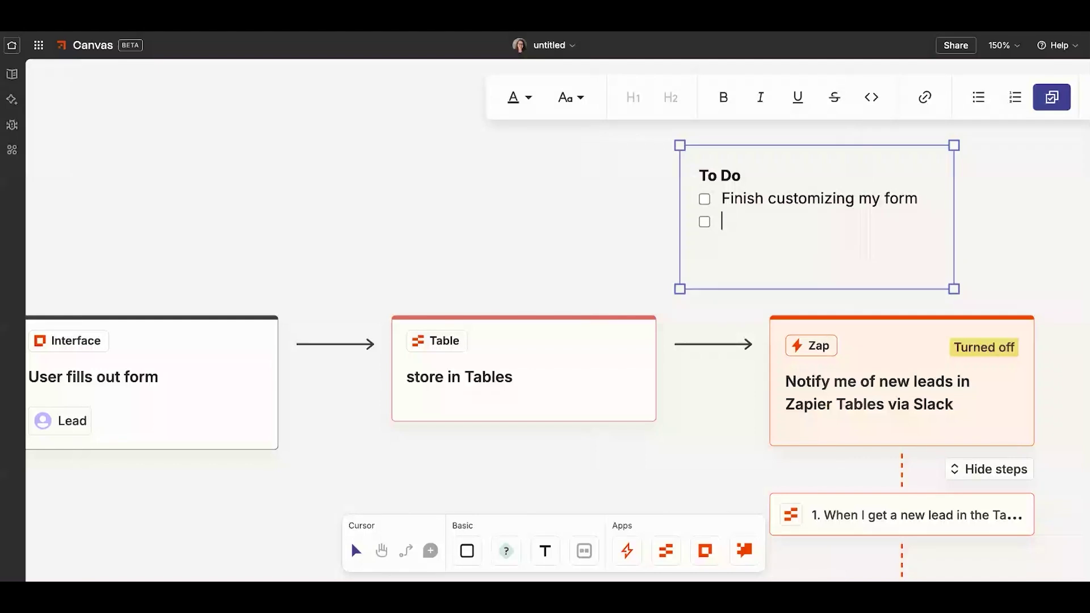
pyautogui.write('Setup ')
pyautogui.write('my Zap')
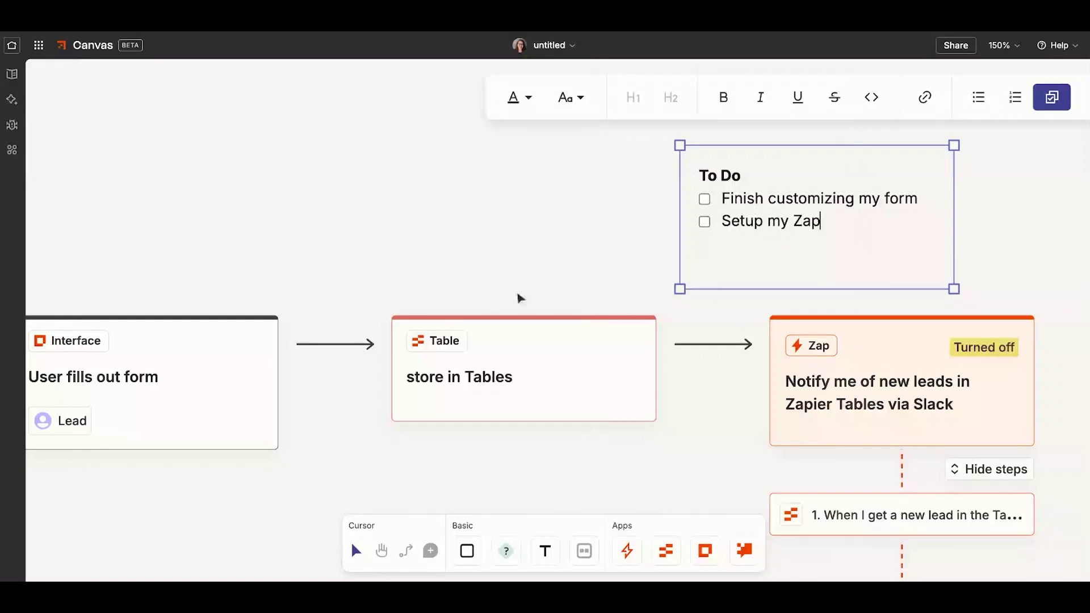
pyautogui.click(423, 213)
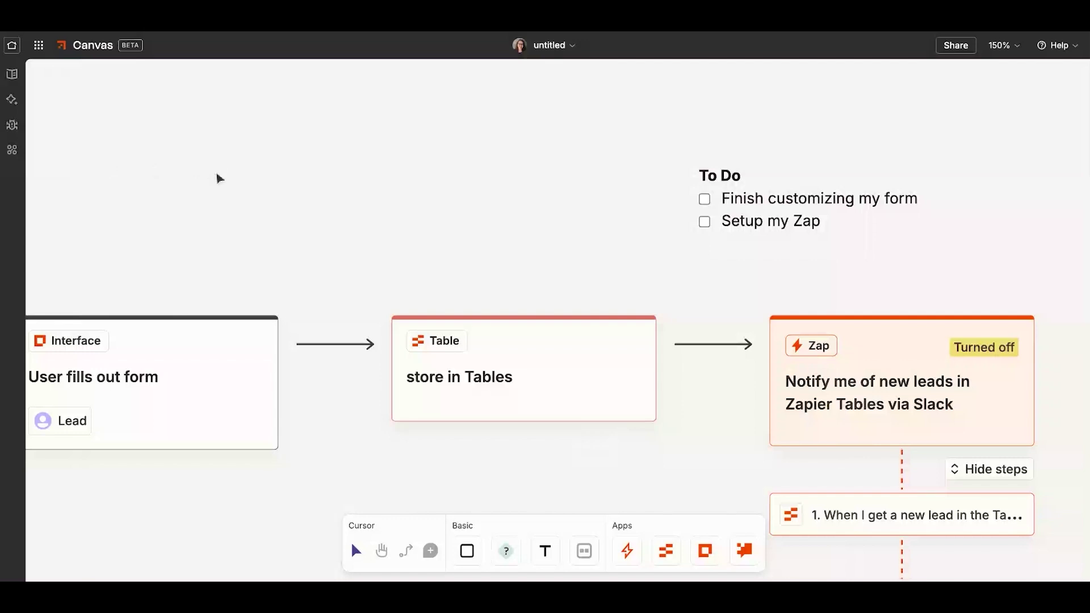
pyautogui.scroll(-2, 231, 186)
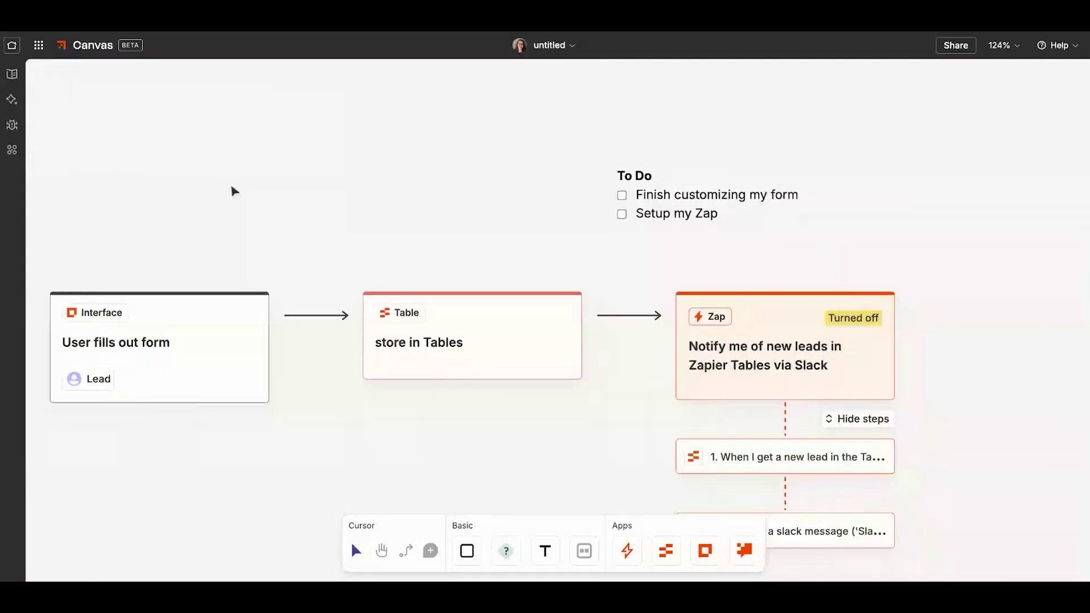
pyautogui.scroll(-1, 231, 187)
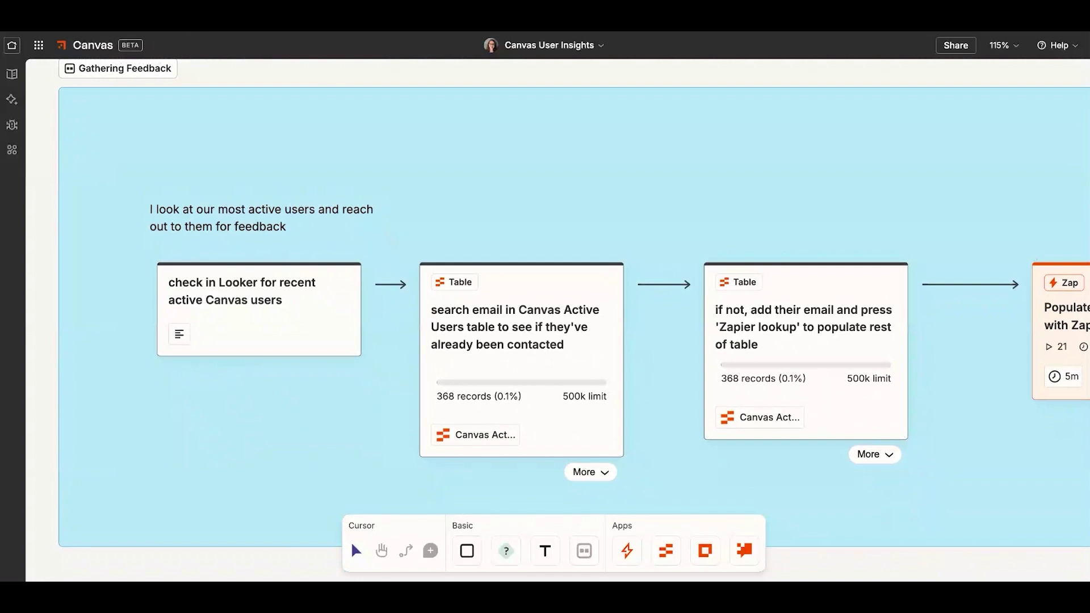
pyautogui.scroll(-2, 545, 307)
pyautogui.scroll(-2, 545, 307)
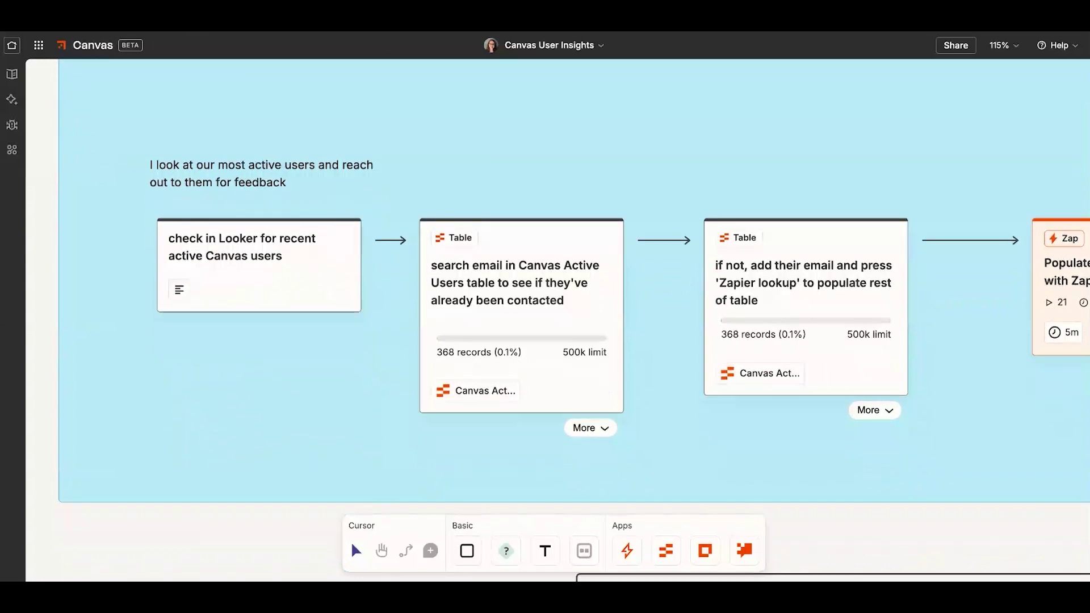
pyautogui.scroll(-2, 545, 307)
# Expand the full field list under the Canvas User Insights search email Table card.
pyautogui.click(589, 385)
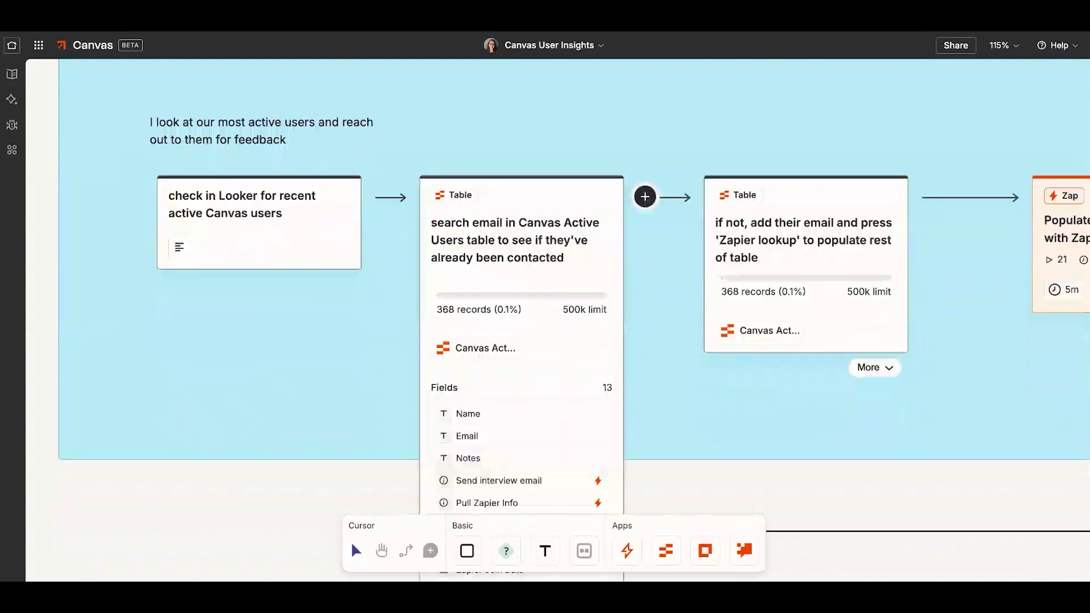
pyautogui.scroll(-3, 512, 383)
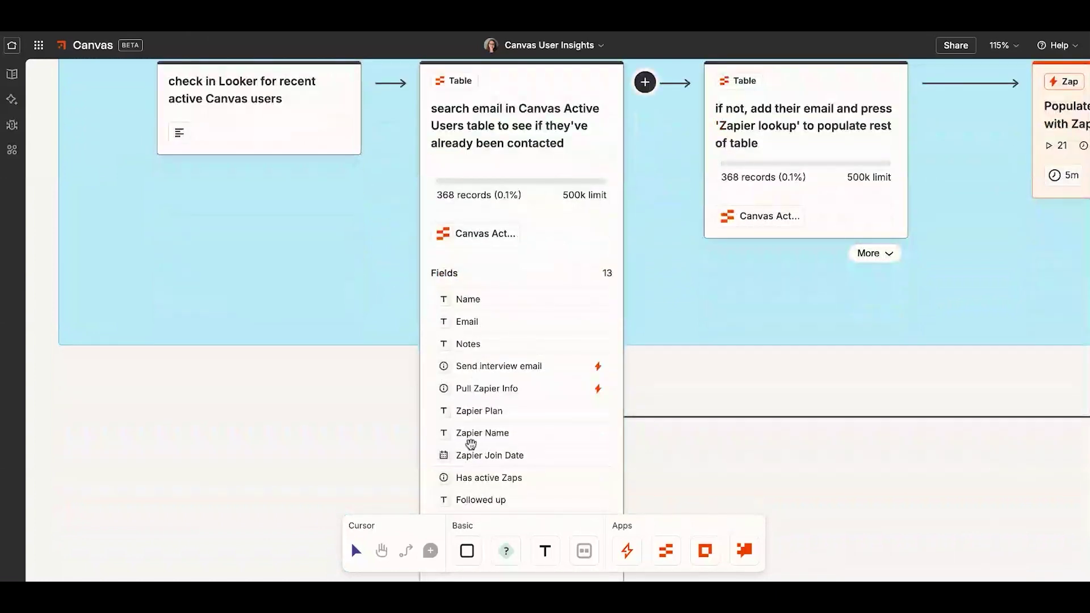
pyautogui.scroll(2, 473, 443)
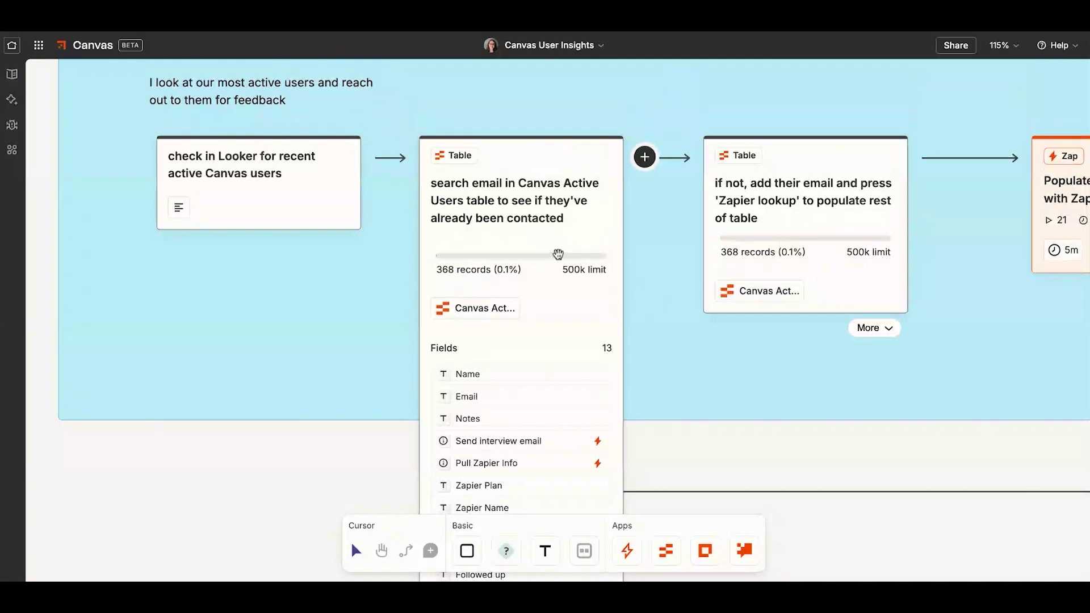
pyautogui.hscroll(3, 558, 254)
pyautogui.hscroll(3, 557, 254)
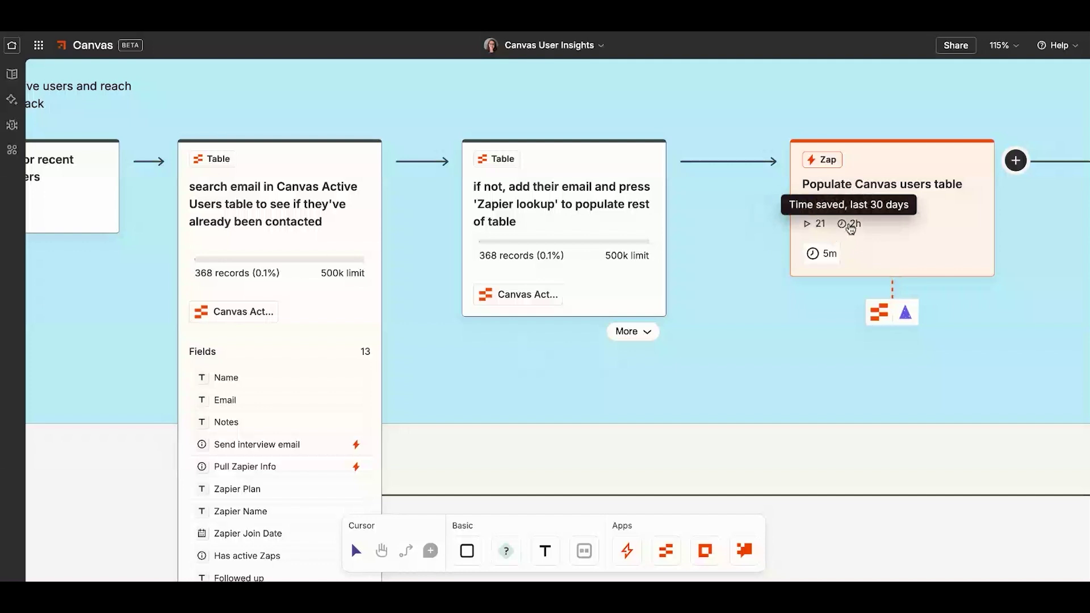
# Review the canvas summary (3.6 hours saved, 45 Zap runs in 30 days), then close it.
pyautogui.click(11, 74)
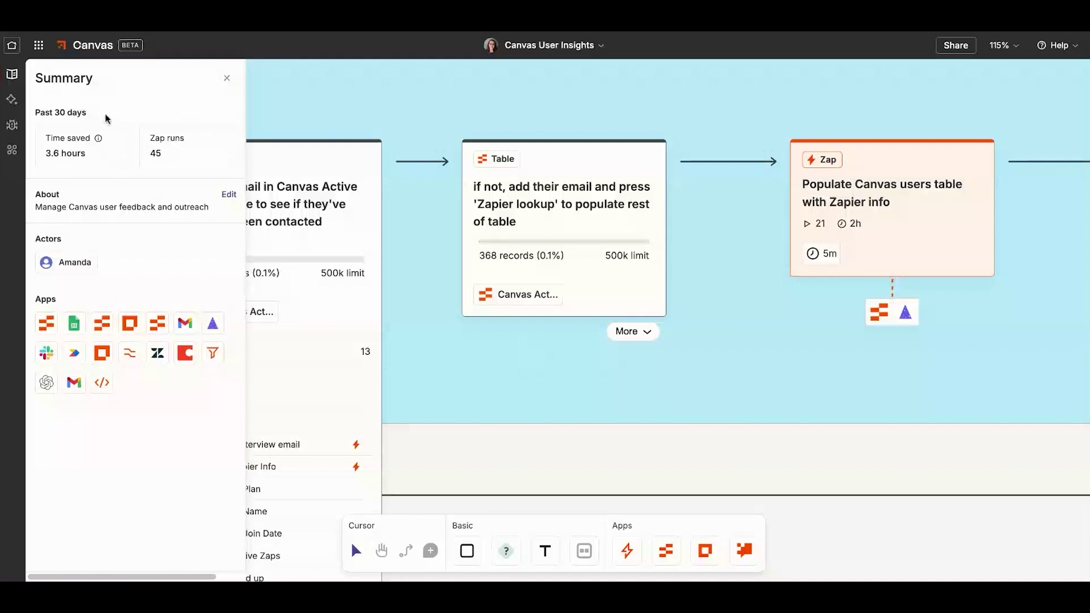
pyautogui.click(227, 79)
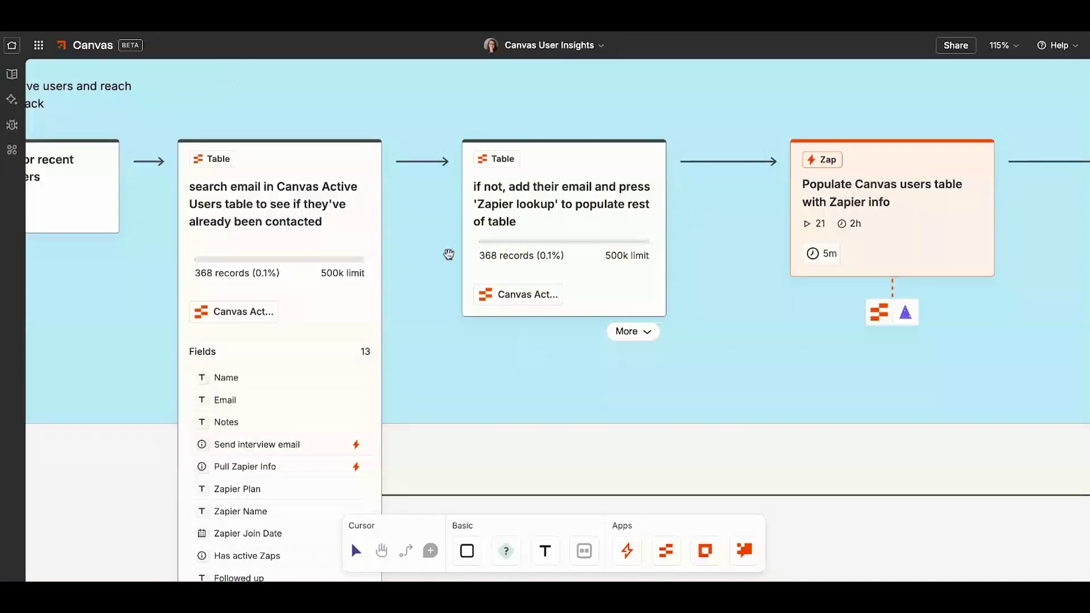
pyautogui.scroll(-5, 476, 365)
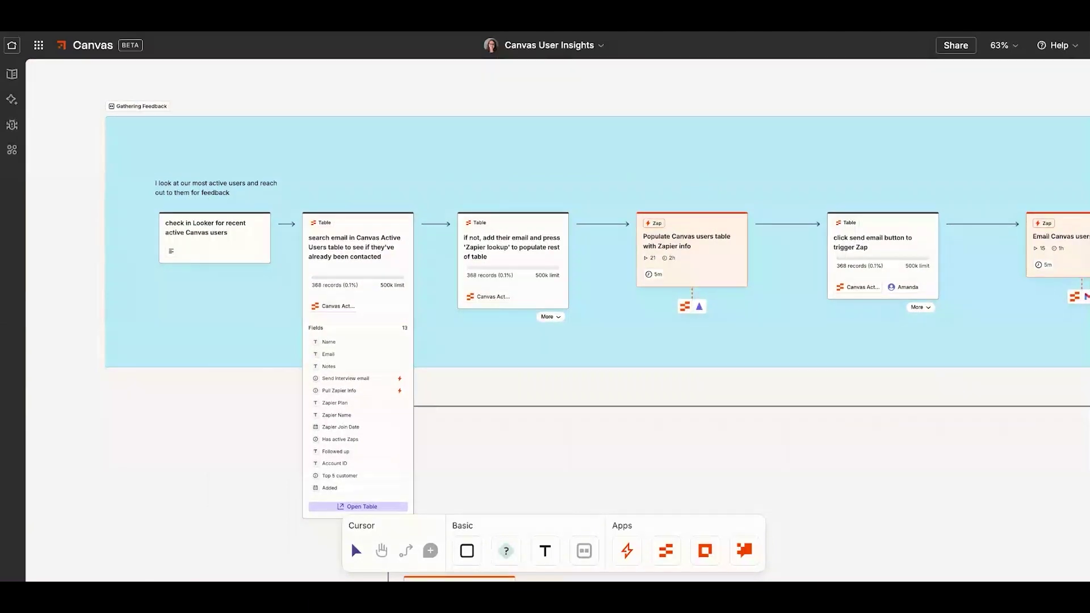
pyautogui.scroll(-2, 365, 375)
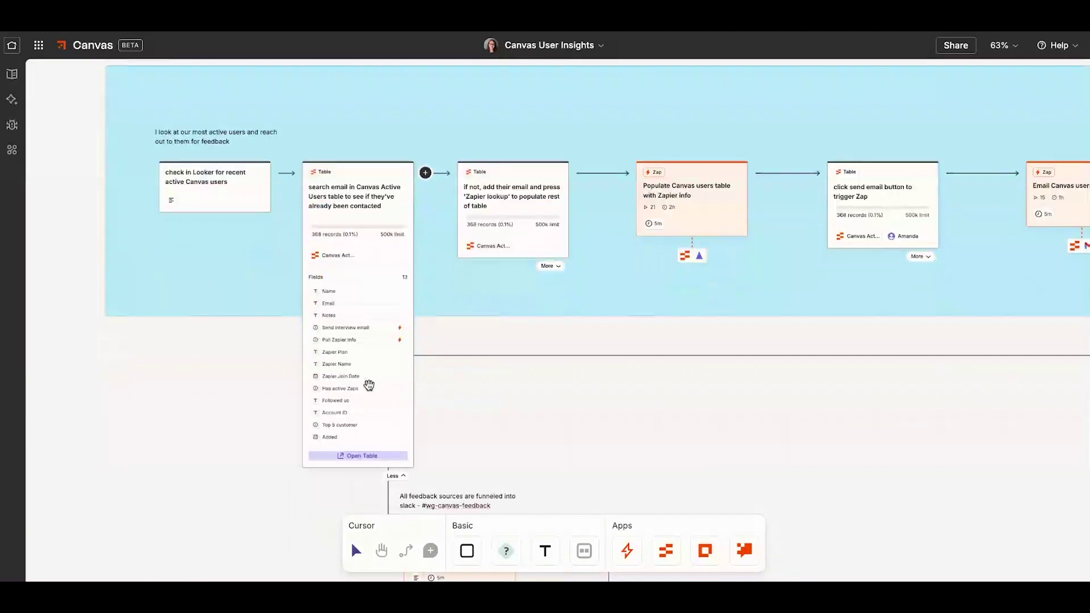